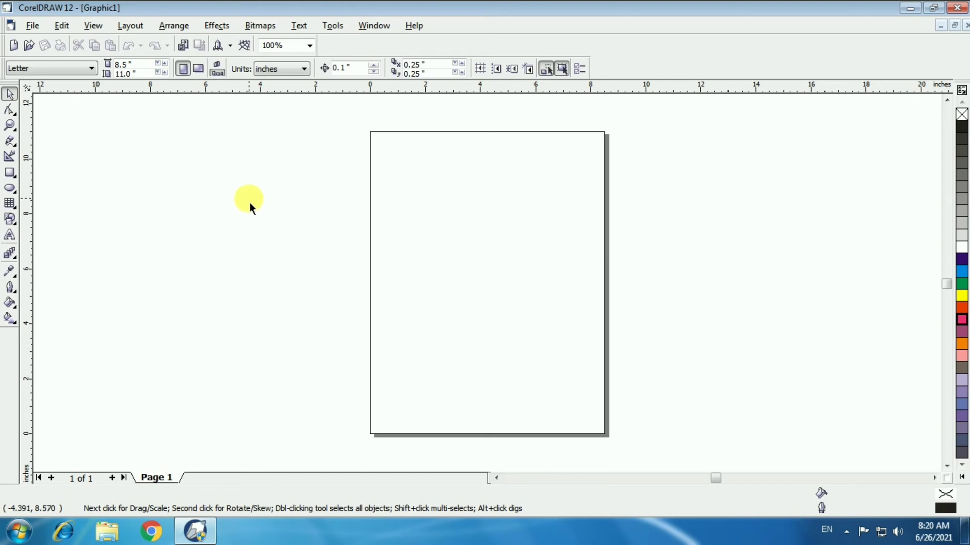
click(131, 25)
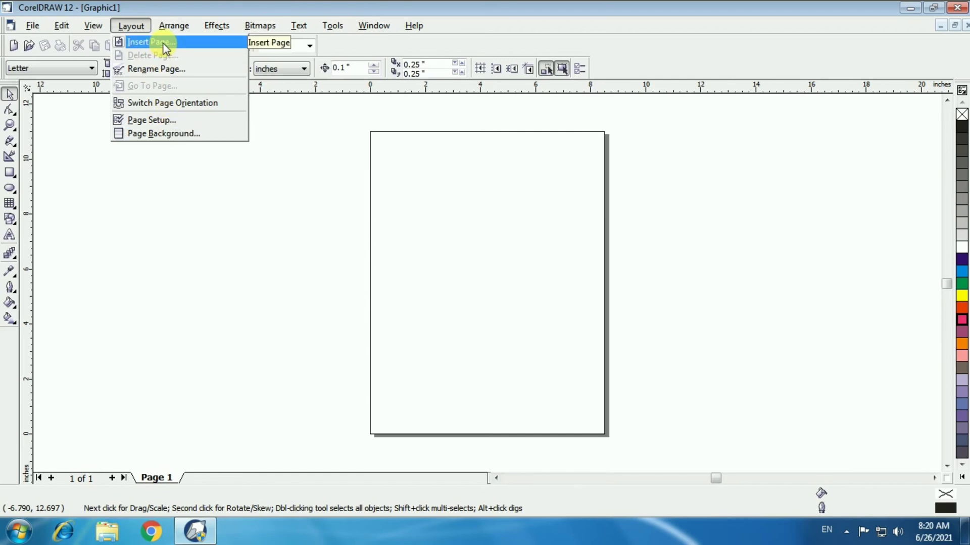
click(242, 210)
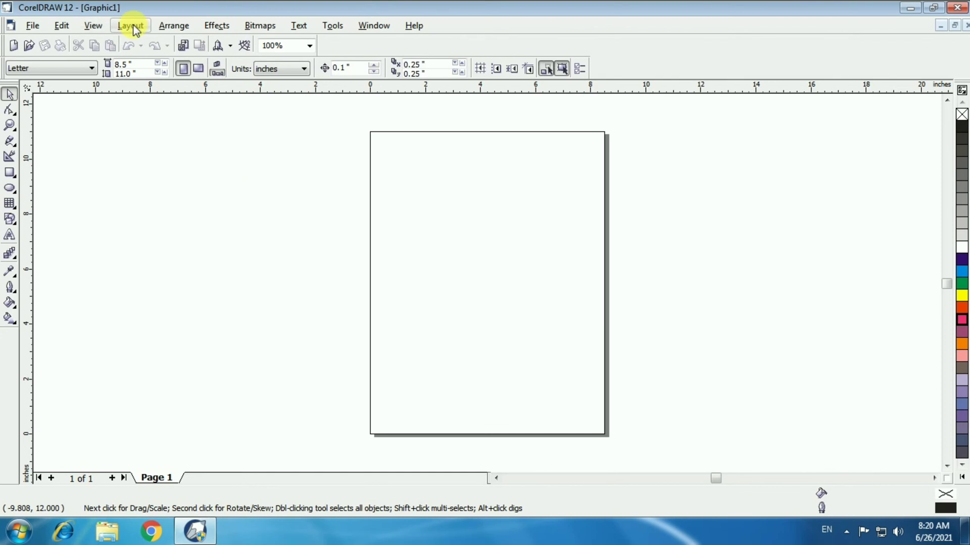
click(133, 26)
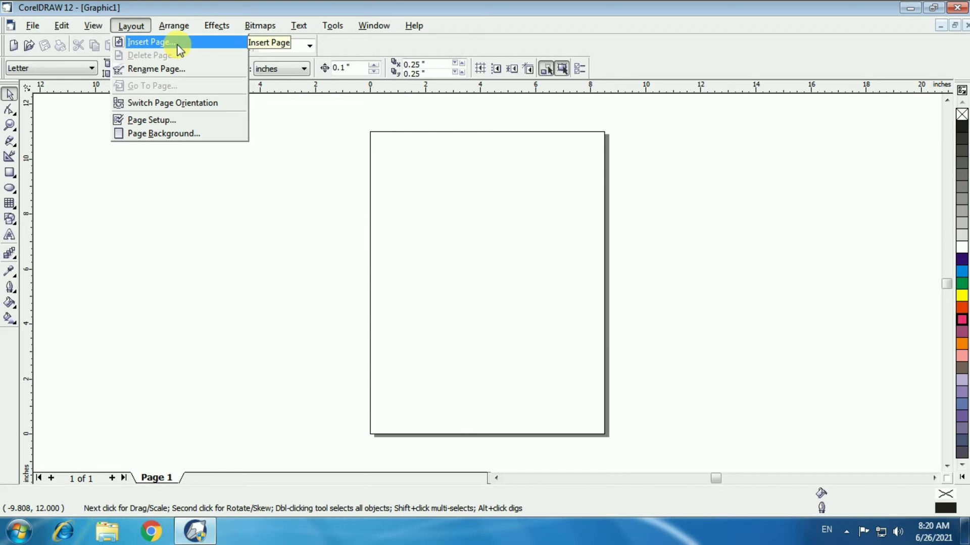
click(179, 50)
drag(447, 169, 192, 216)
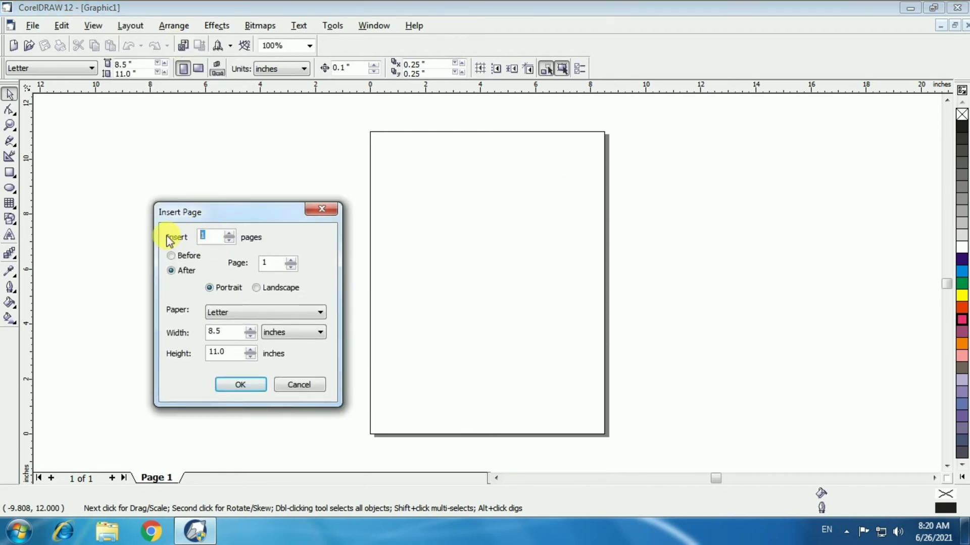
text(5)
click(258, 289)
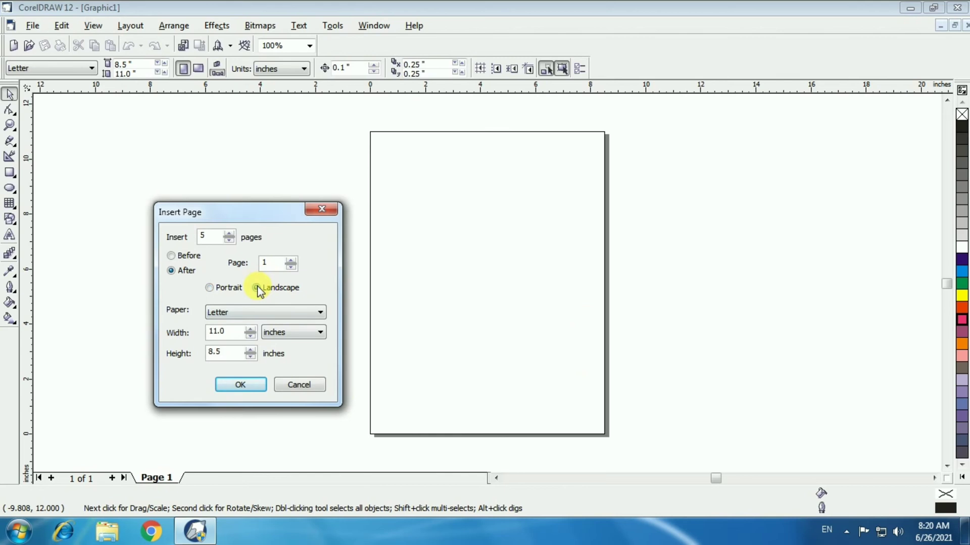
click(211, 288)
click(316, 209)
click(199, 68)
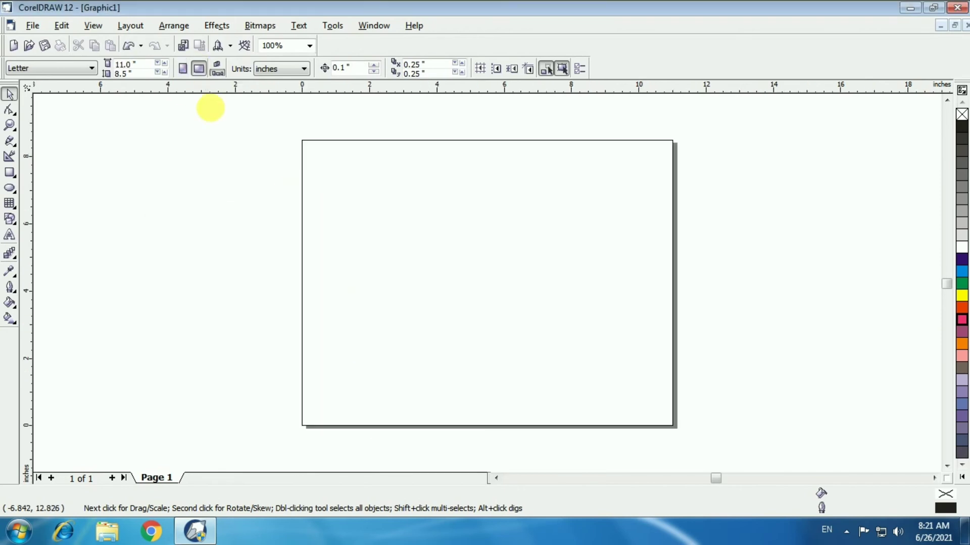
click(184, 69)
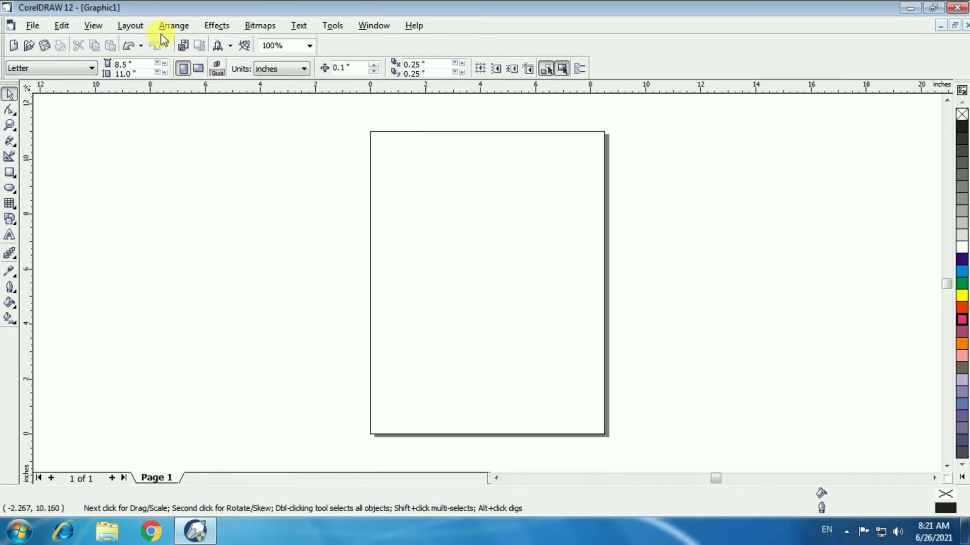
- Insert five A4 portrait pages after page 1
click(130, 25)
click(181, 39)
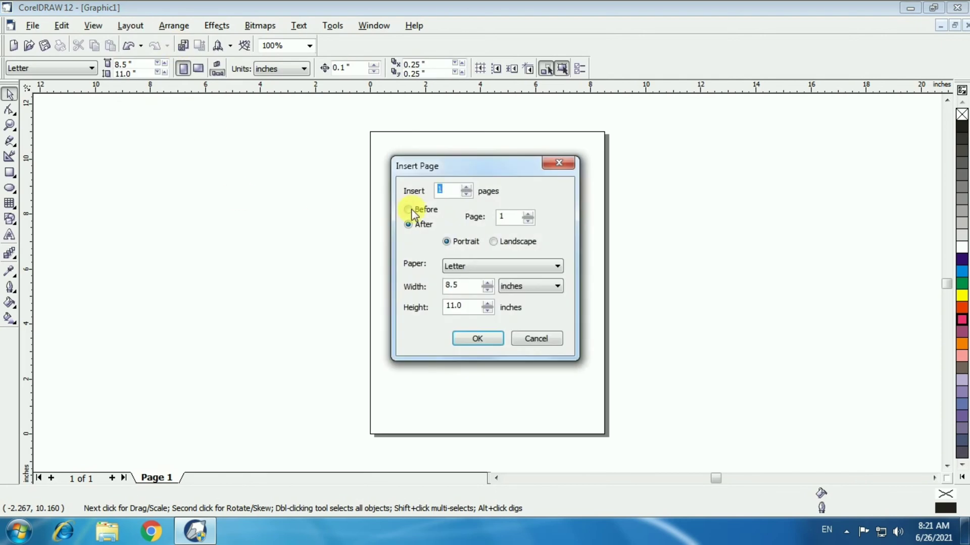
text(5)
drag(525, 172, 252, 229)
click(191, 324)
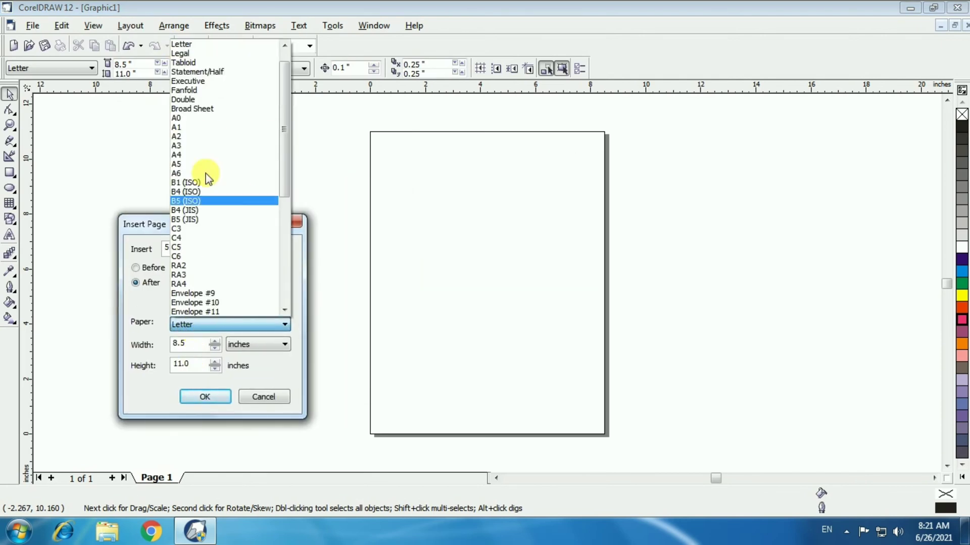
click(210, 154)
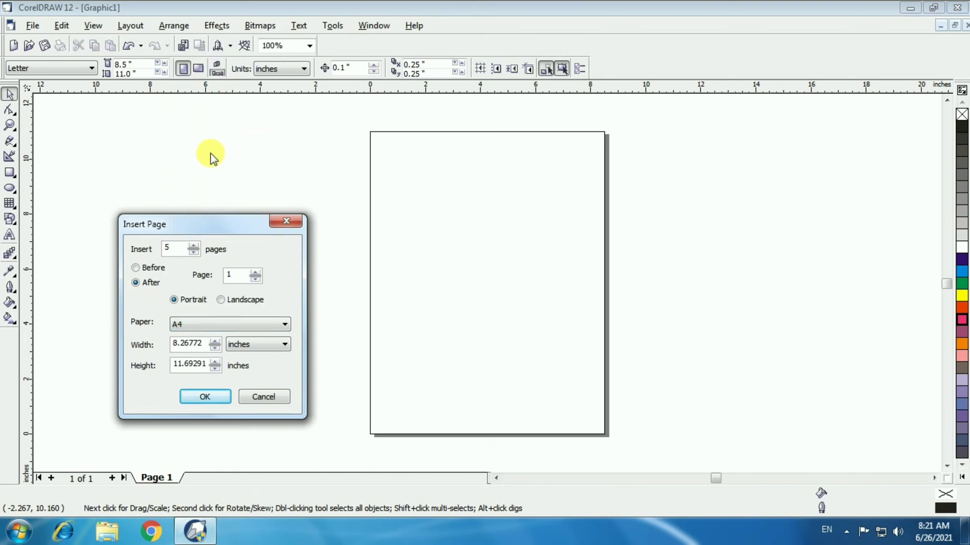
click(205, 396)
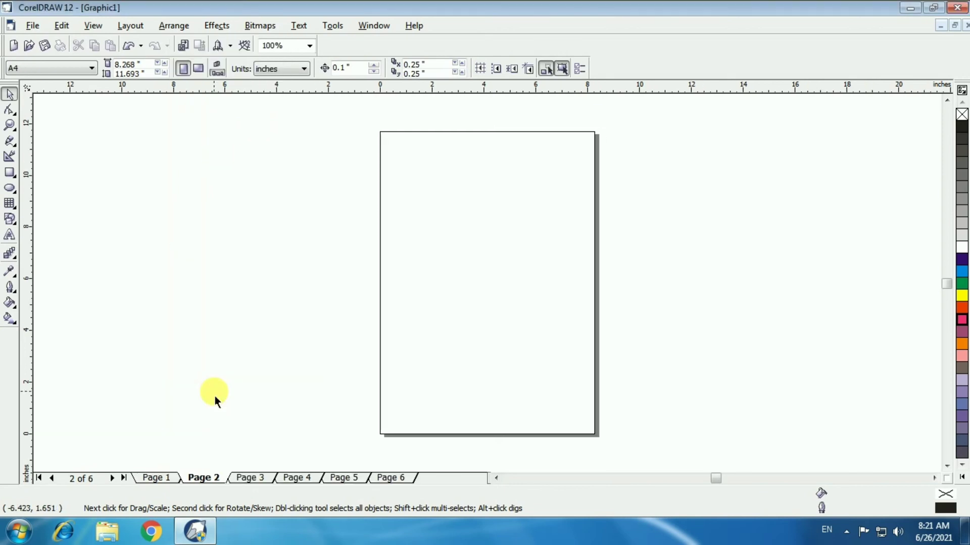
- Look through all the pages in the document, including the inserted ones, and return to page 1
click(242, 478)
click(284, 481)
click(340, 478)
click(391, 478)
click(156, 478)
click(203, 478)
click(250, 478)
click(303, 480)
click(344, 478)
click(388, 478)
click(162, 478)
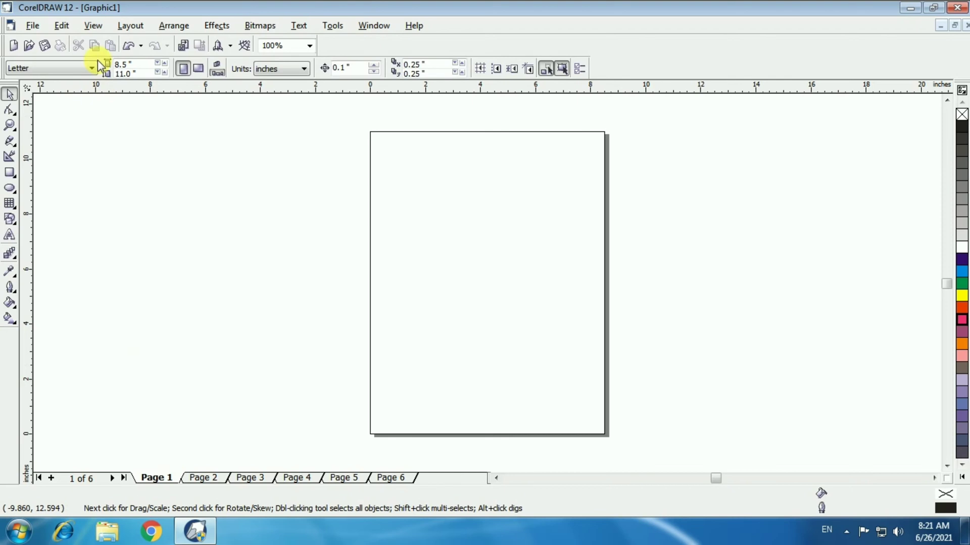
- Delete pages 1 through 5 from the document
click(127, 30)
click(149, 55)
key(Escape)
click(141, 26)
click(166, 57)
drag(449, 216, 210, 220)
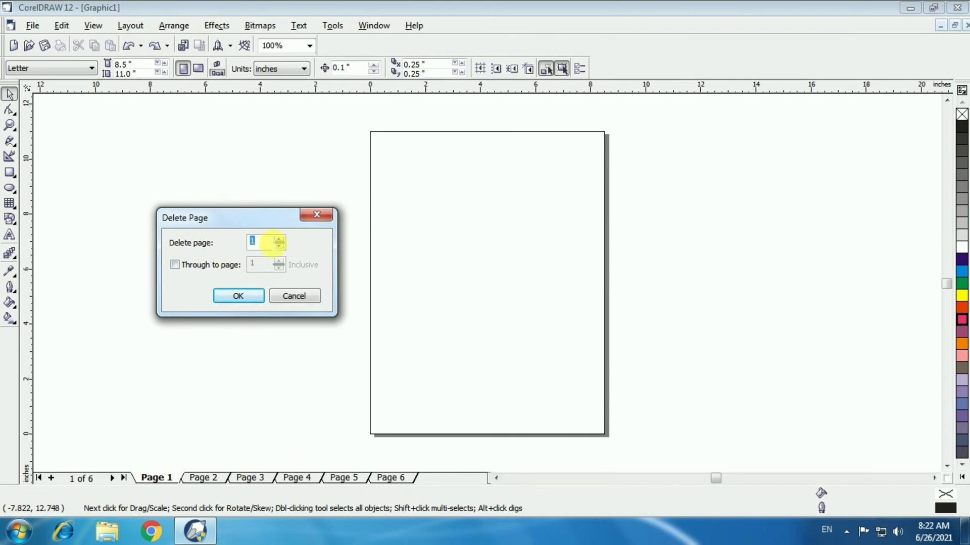
click(188, 265)
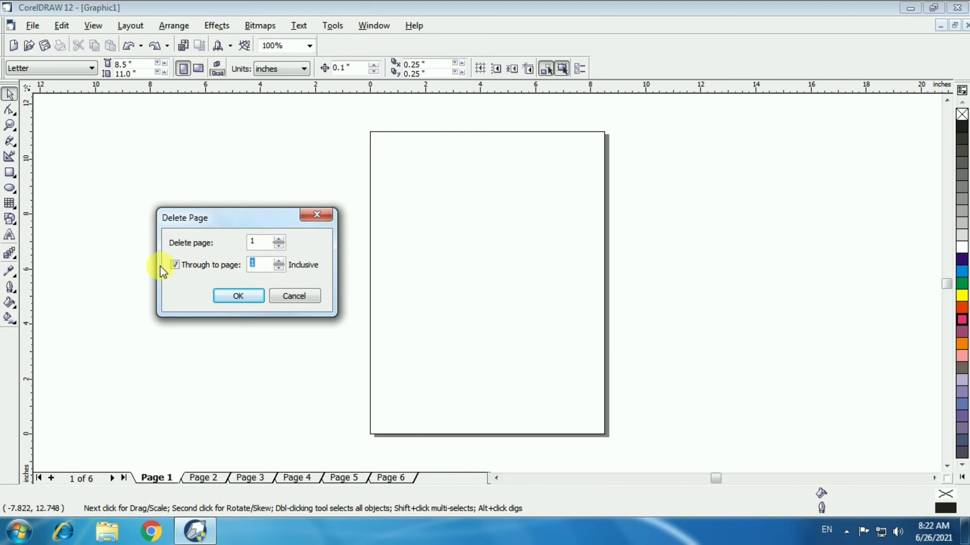
text(5)
click(238, 296)
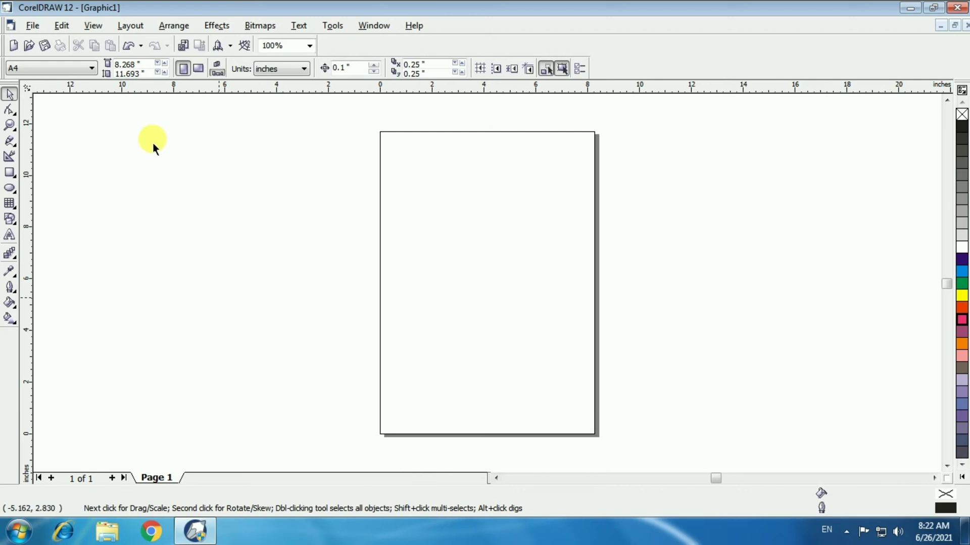
click(131, 27)
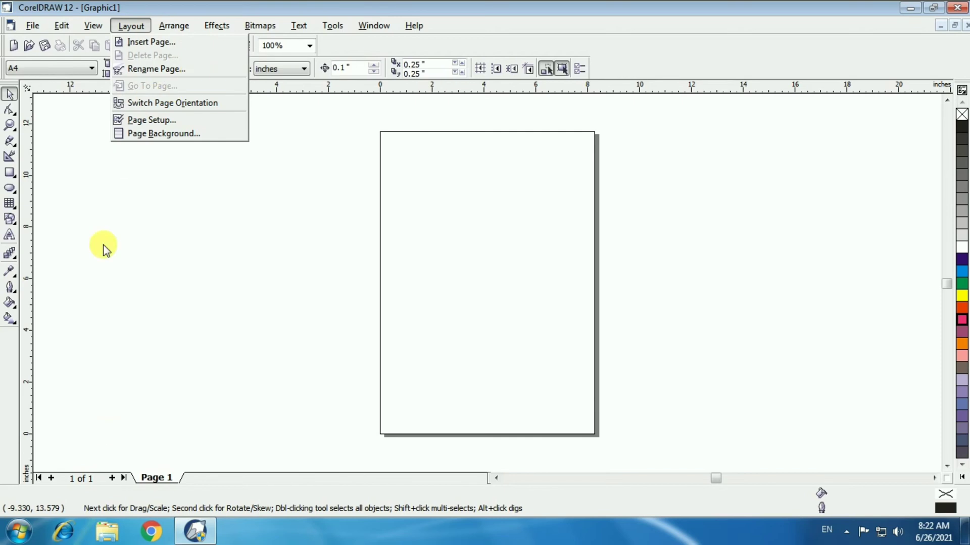
click(141, 430)
right_click(153, 481)
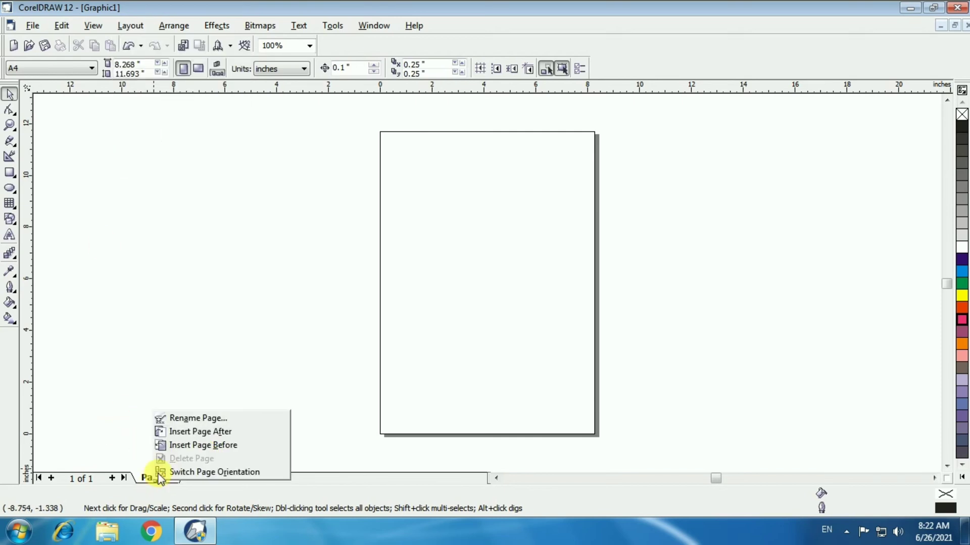
click(180, 313)
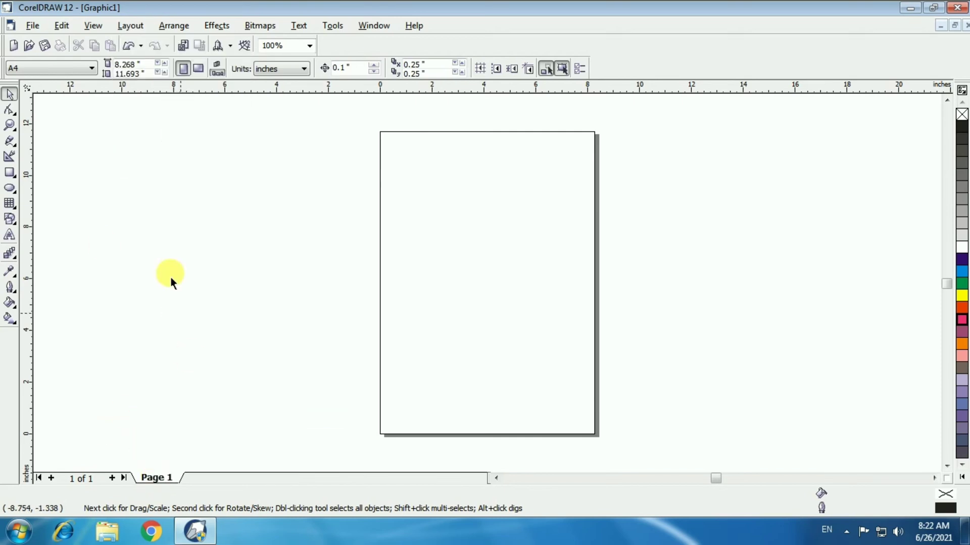
- Rename the remaining page as RM
click(132, 27)
click(158, 69)
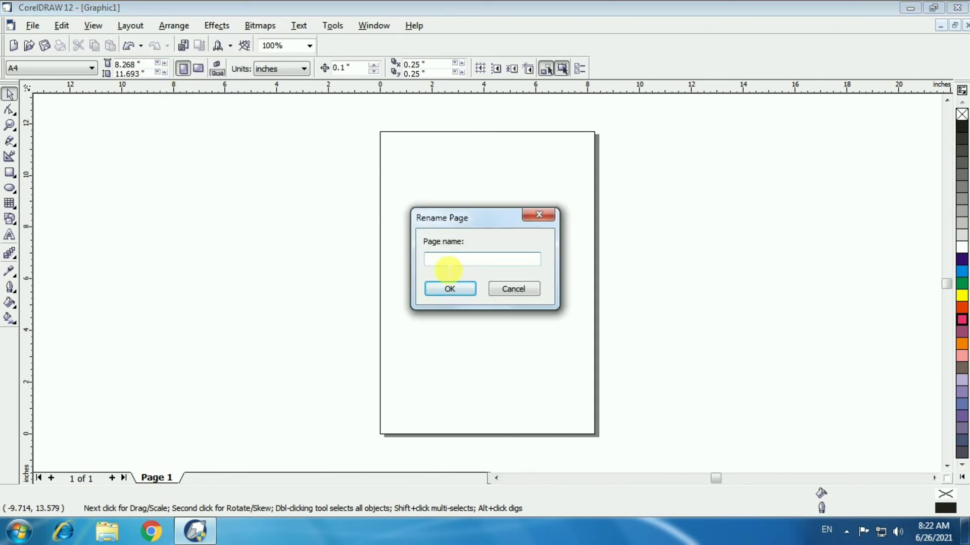
text(RM)
key(Return)
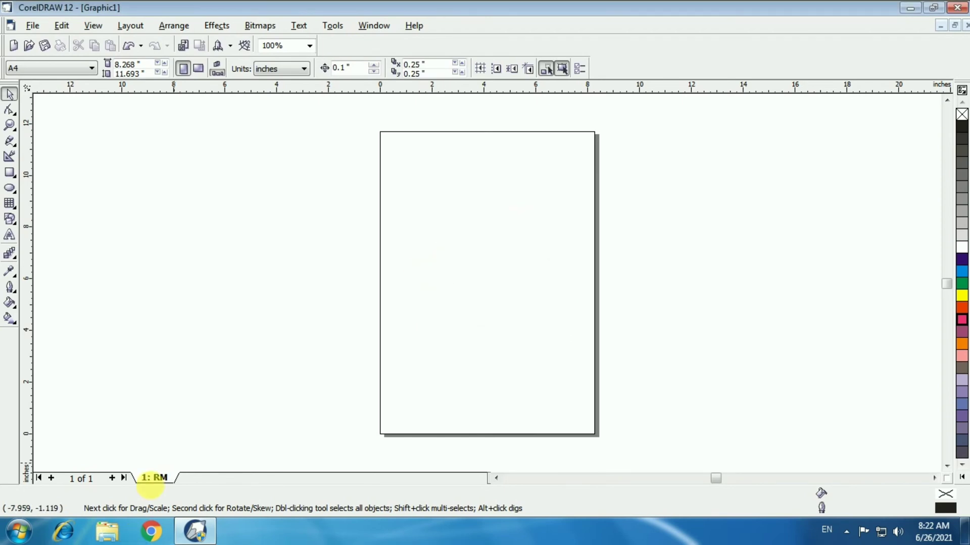
- Insert five Letter-size portrait pages after page 1
click(130, 25)
click(176, 360)
click(129, 26)
click(136, 39)
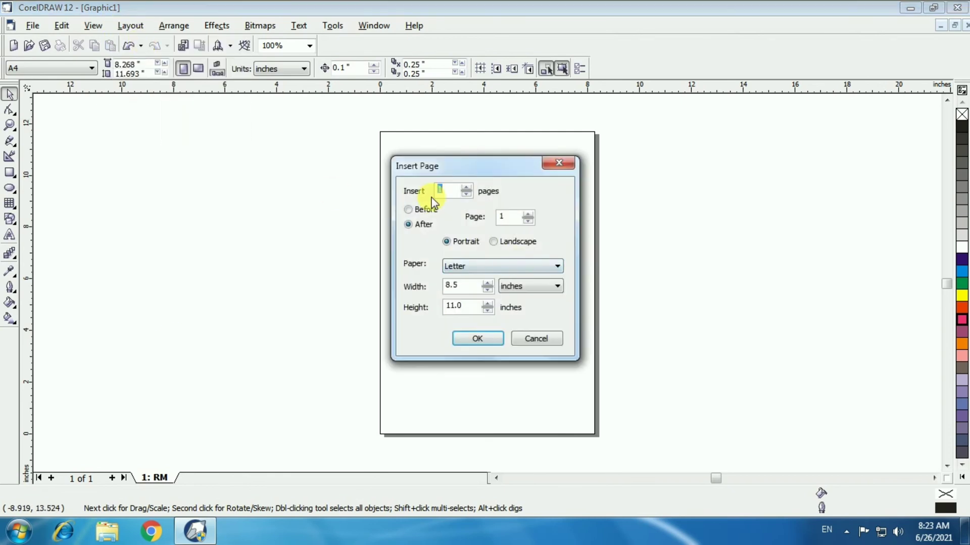
text(5)
click(466, 266)
click(472, 338)
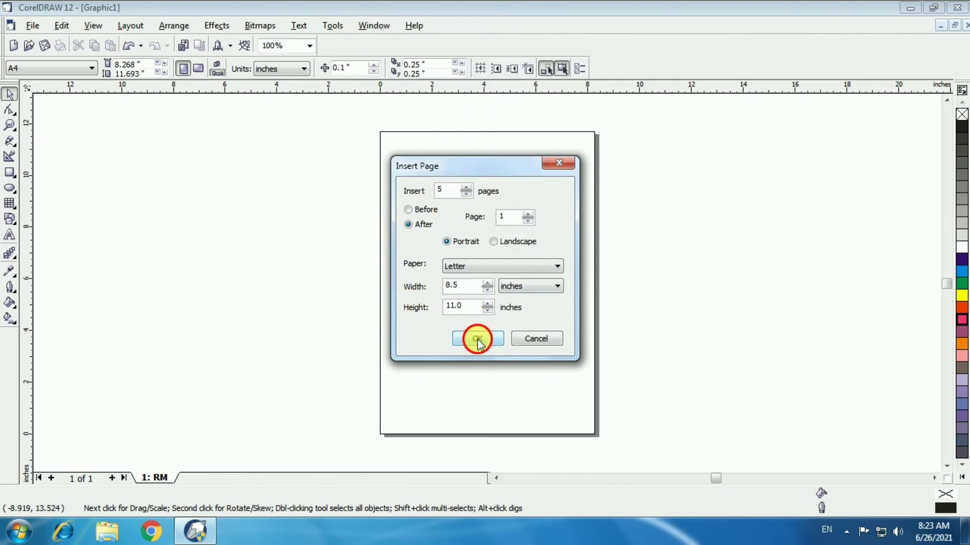
click(477, 338)
- Add a page-sized rectangle frame on page 2 and fill it with blue
click(225, 478)
click(292, 478)
click(325, 480)
click(376, 478)
click(210, 478)
double_click(10, 172)
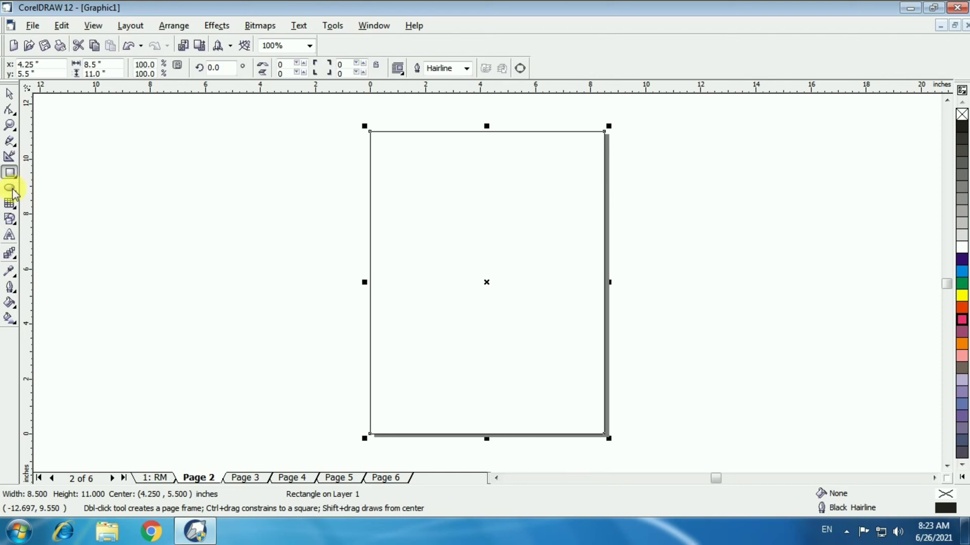
click(962, 259)
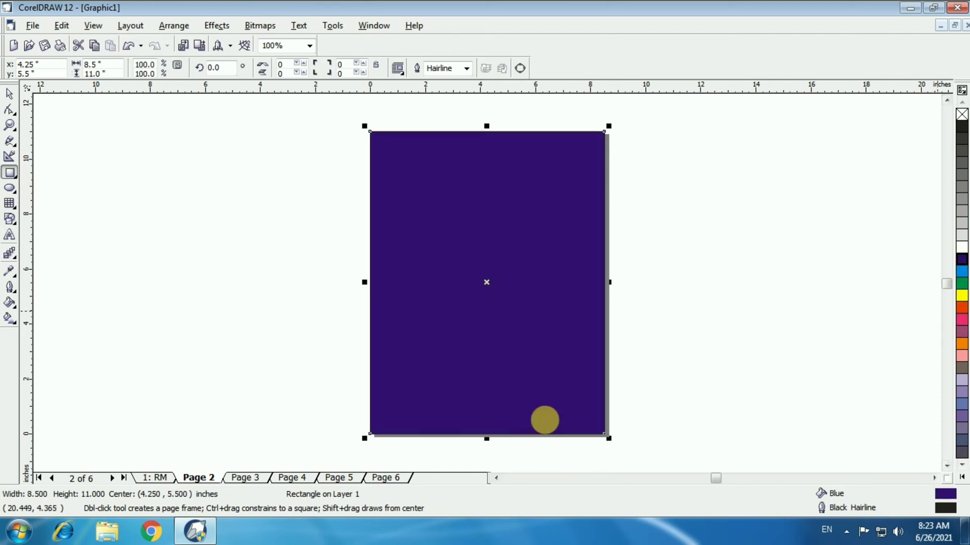
- Add page-sized rectangle frames on pages 3 and 4, filled with cyan and green respectively
click(247, 478)
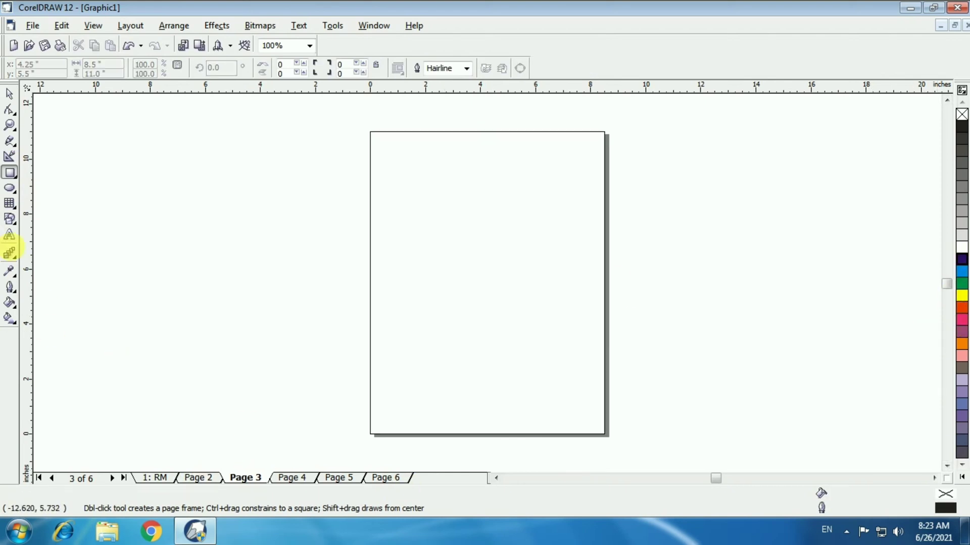
double_click(9, 172)
click(962, 272)
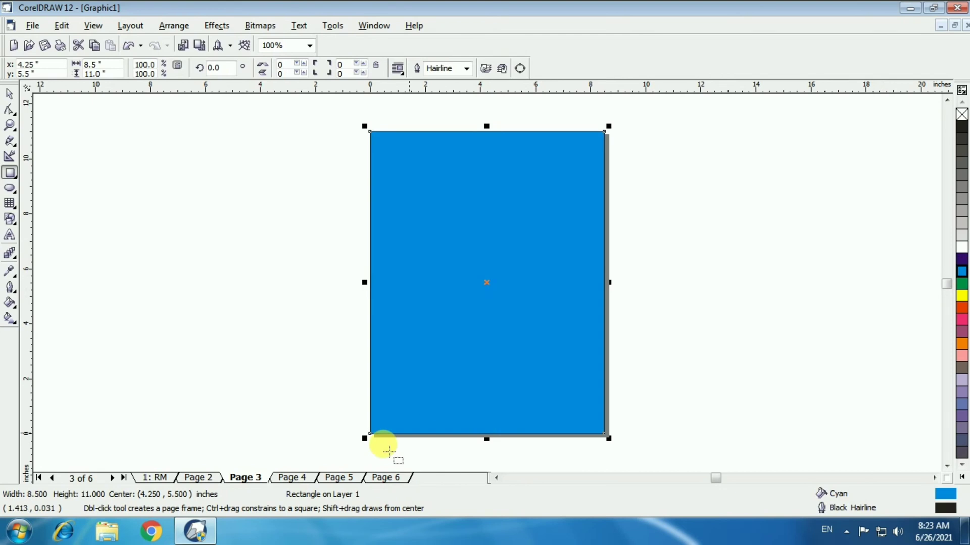
click(292, 478)
double_click(10, 172)
click(961, 290)
- Add page-sized rectangle frames on pages 5 and 6, filled with yellow and red respectively
click(339, 478)
double_click(10, 173)
click(962, 296)
click(388, 479)
double_click(10, 172)
click(962, 307)
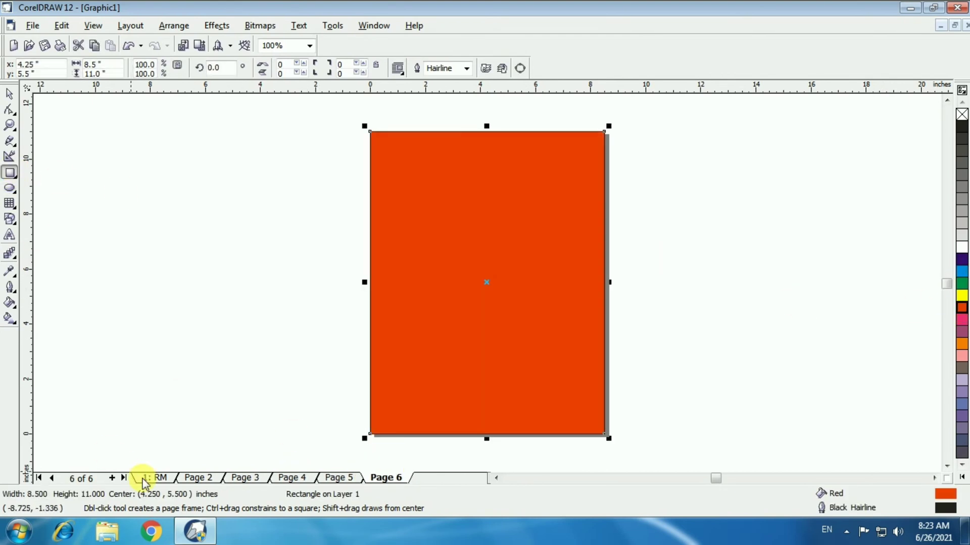
- Add a page-sized rectangle frame on the RM page, fill it with magenta, and deselect it
click(154, 478)
double_click(10, 172)
click(962, 319)
click(10, 94)
click(157, 287)
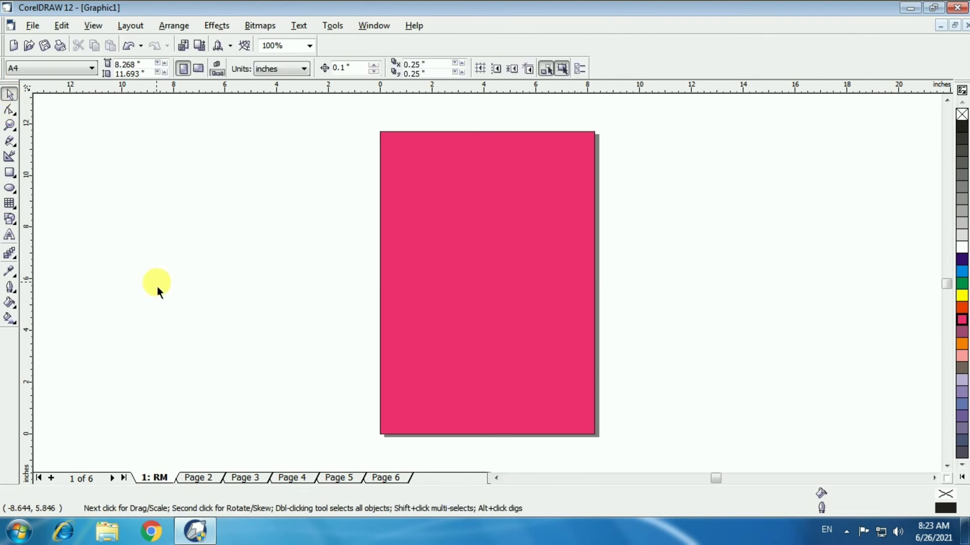
- Jump directly to page 5 by its number with the Go To Page command
click(130, 26)
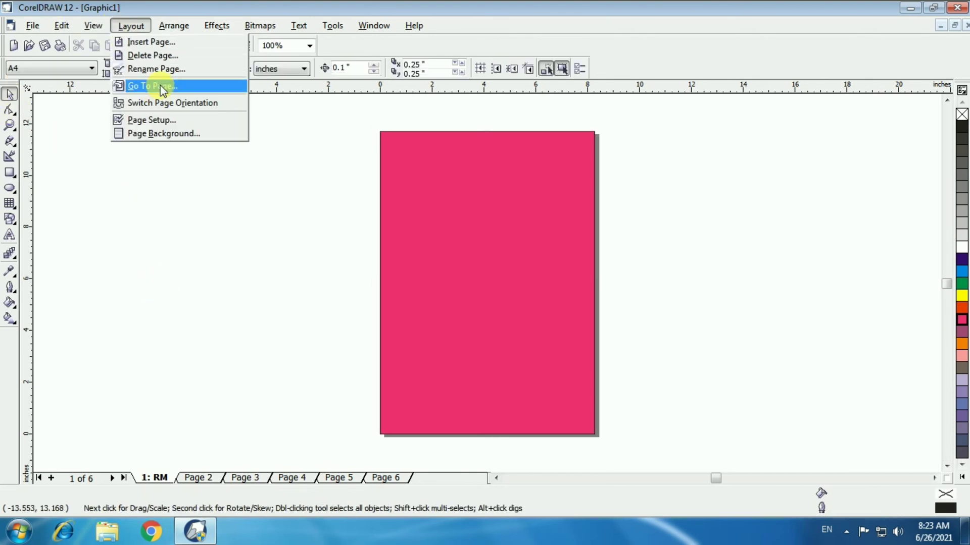
click(159, 83)
drag(512, 222, 326, 241)
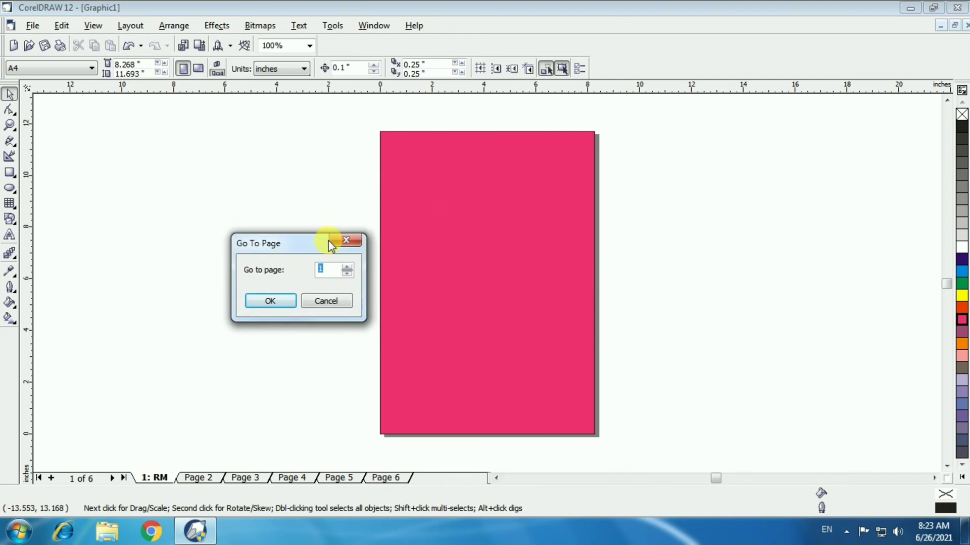
text(5)
click(283, 299)
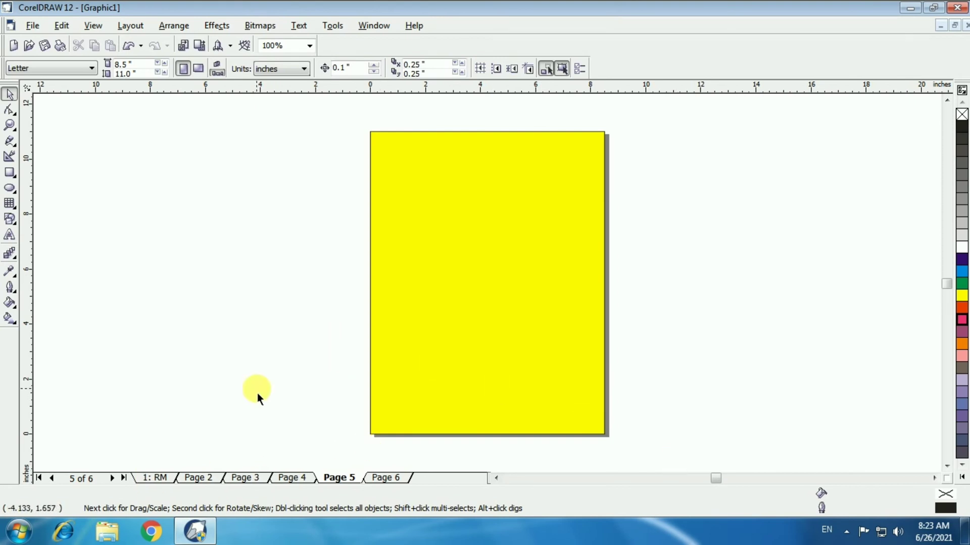
- Look through the coloured pages in order, from the RM page to page 6
click(156, 480)
click(190, 479)
click(243, 480)
click(289, 480)
click(341, 483)
click(387, 478)
- Switch the orientation of page 6 to landscape
click(128, 25)
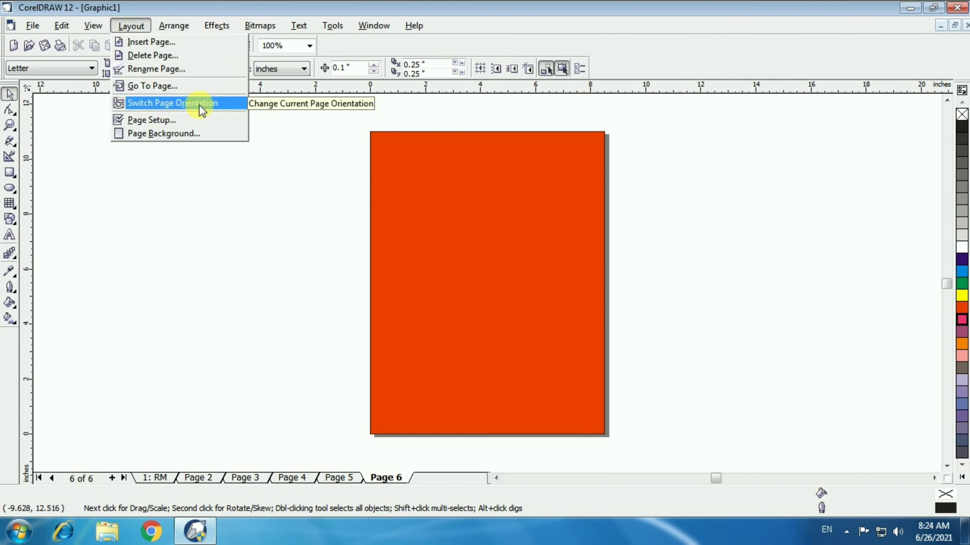
click(289, 226)
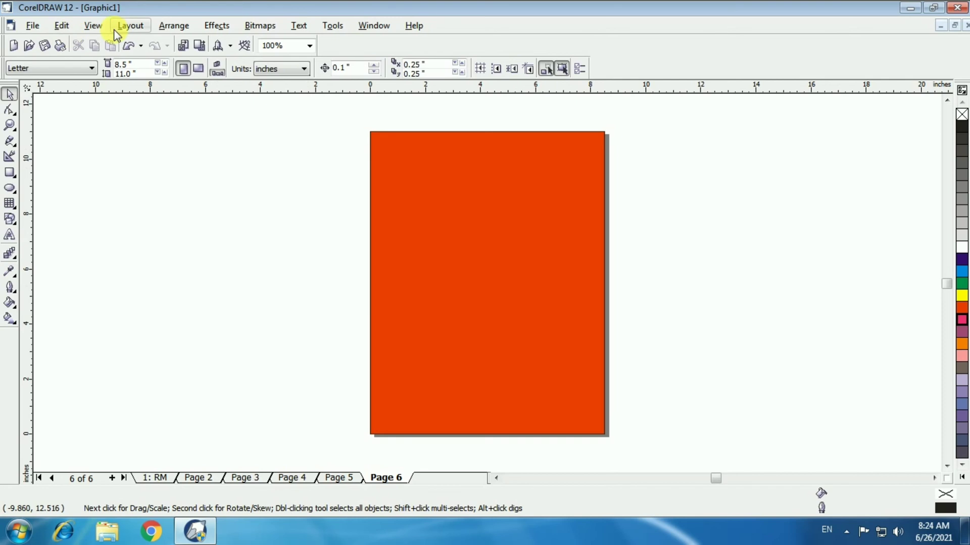
click(126, 26)
click(154, 105)
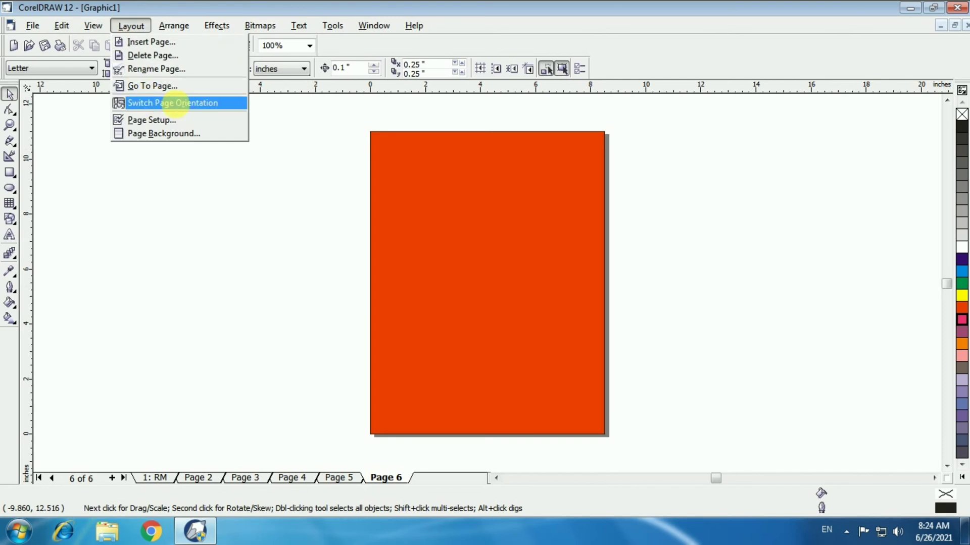
click(133, 26)
click(151, 251)
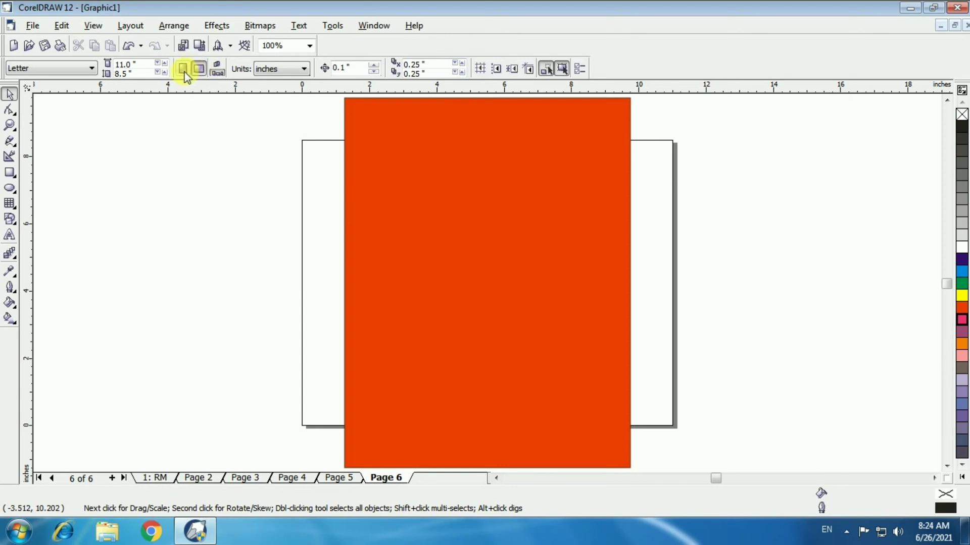
- Switch the orientation of page 6 back to portrait
right_click(386, 481)
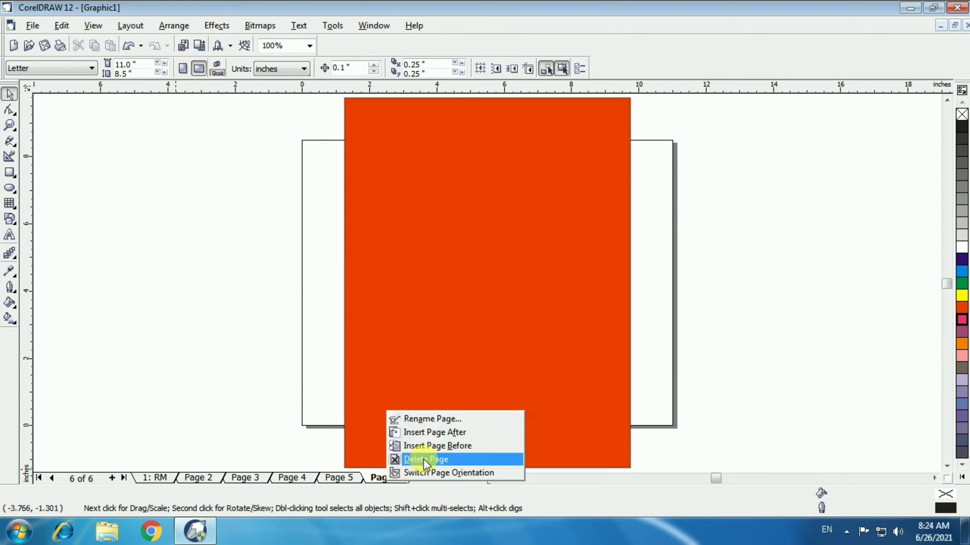
click(444, 473)
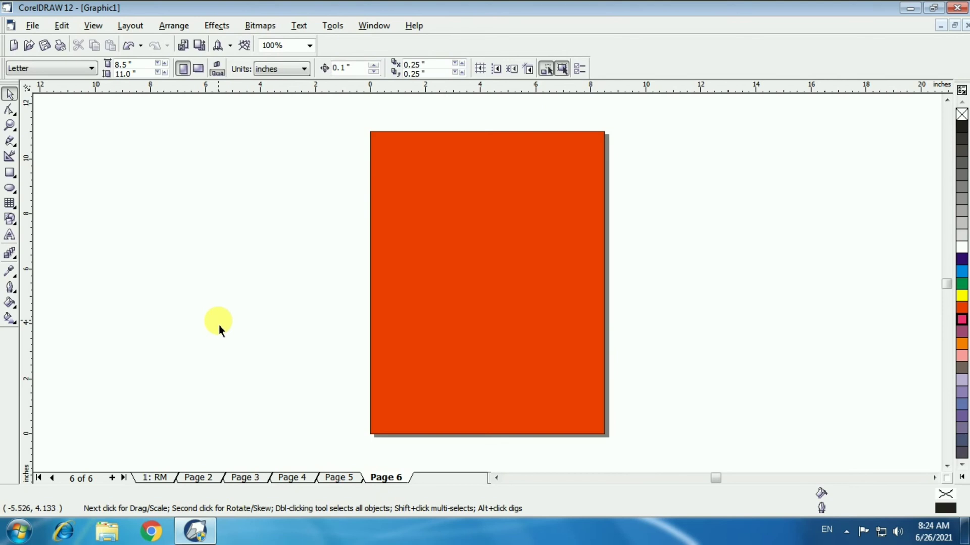
- Set the page size to A4 in landscape orientation through the page setup
click(130, 26)
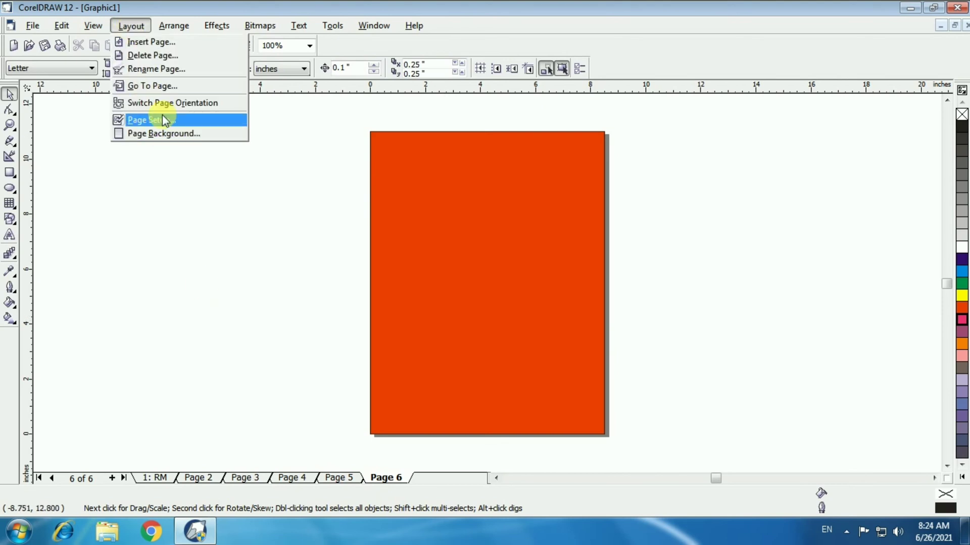
click(187, 121)
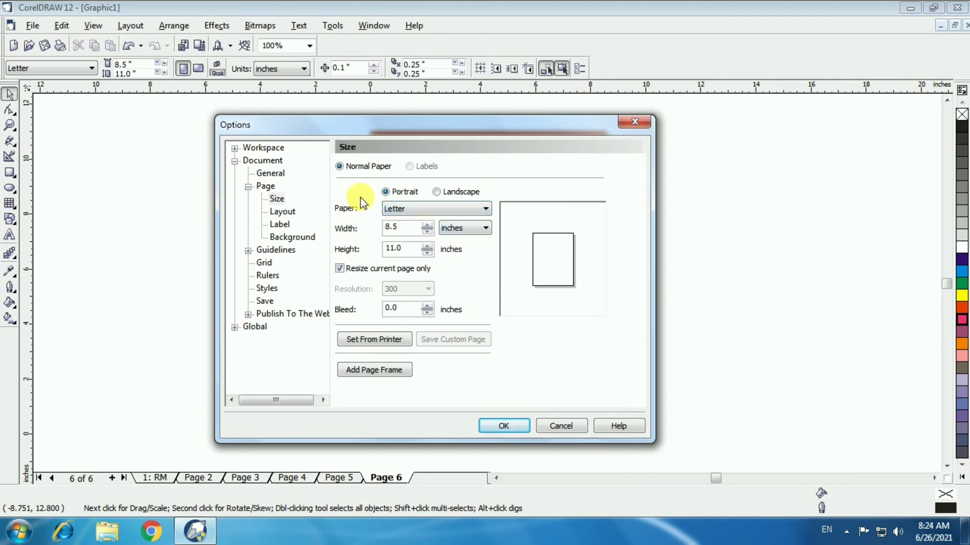
click(432, 210)
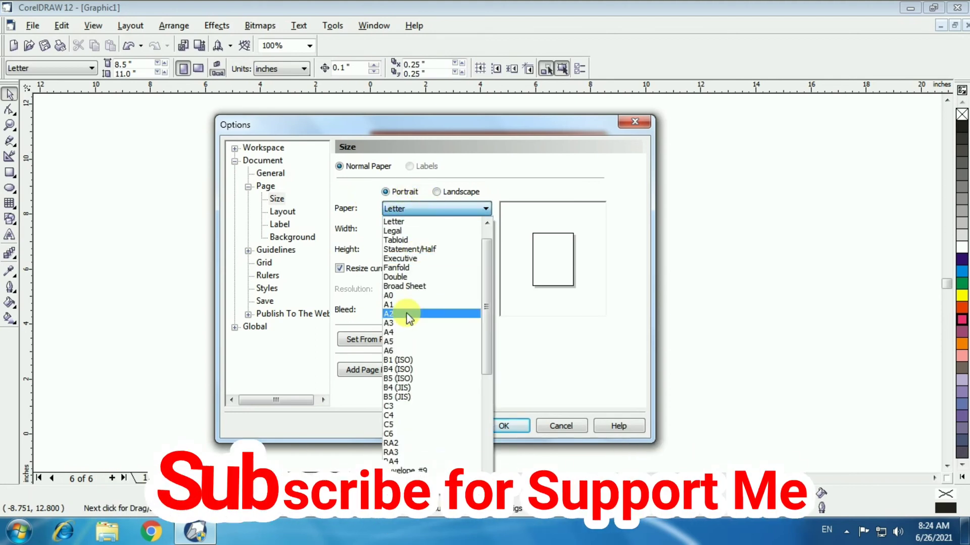
click(409, 331)
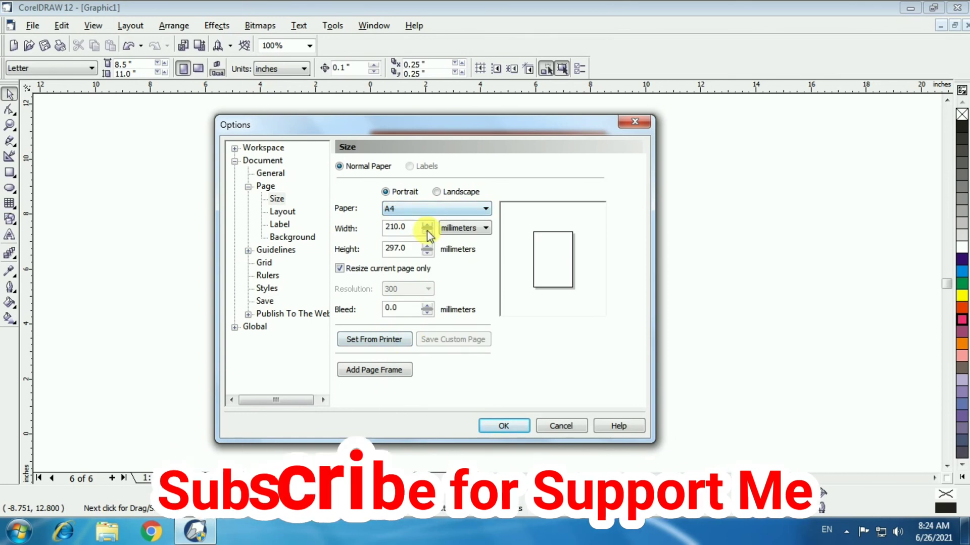
click(438, 193)
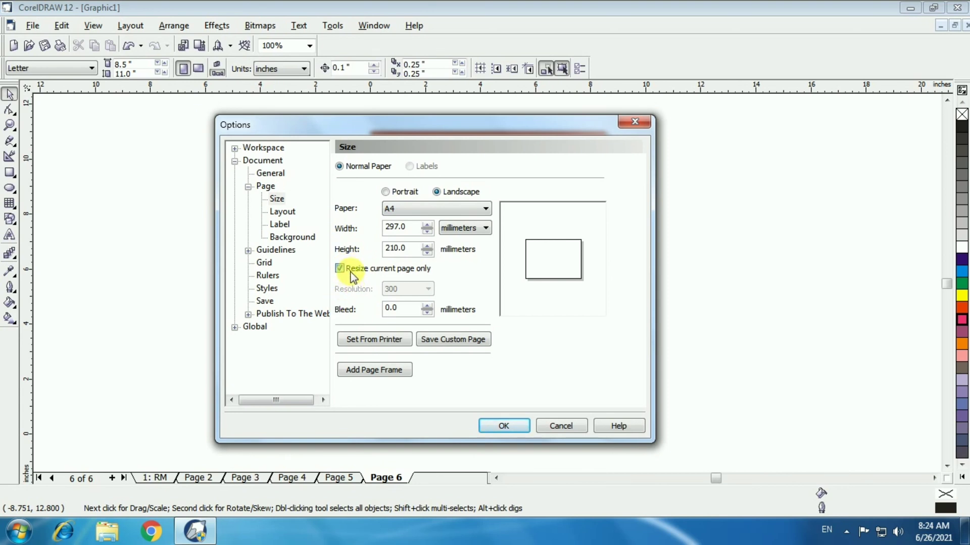
click(374, 366)
click(505, 427)
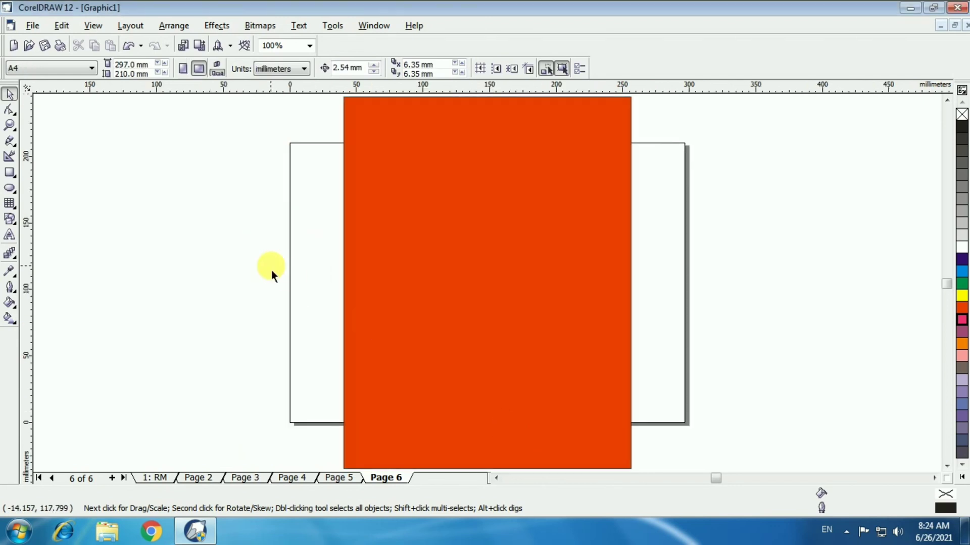
- Look through pages 2 to 6 in order to check their size and orientation
scroll(397, 281, down, 1)
click(197, 478)
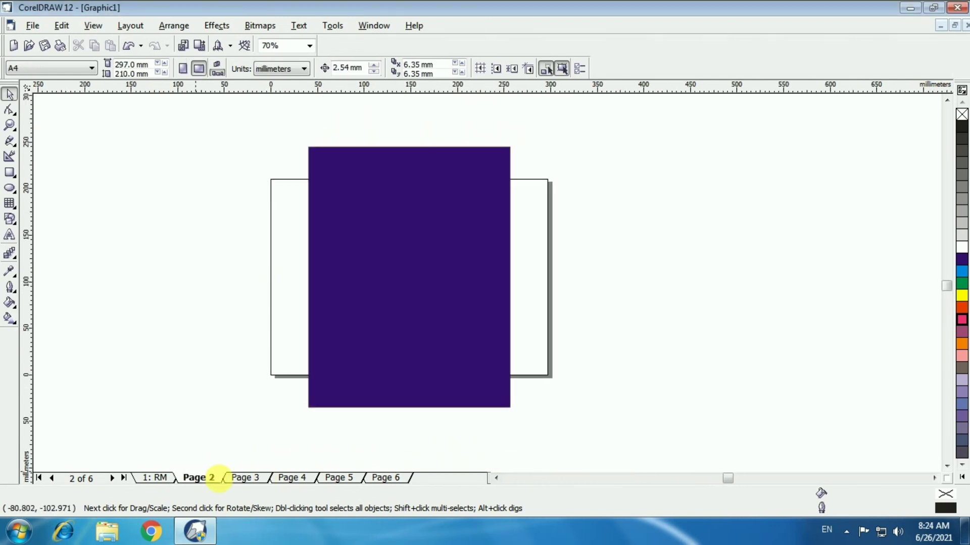
click(245, 478)
click(287, 478)
click(339, 478)
click(385, 478)
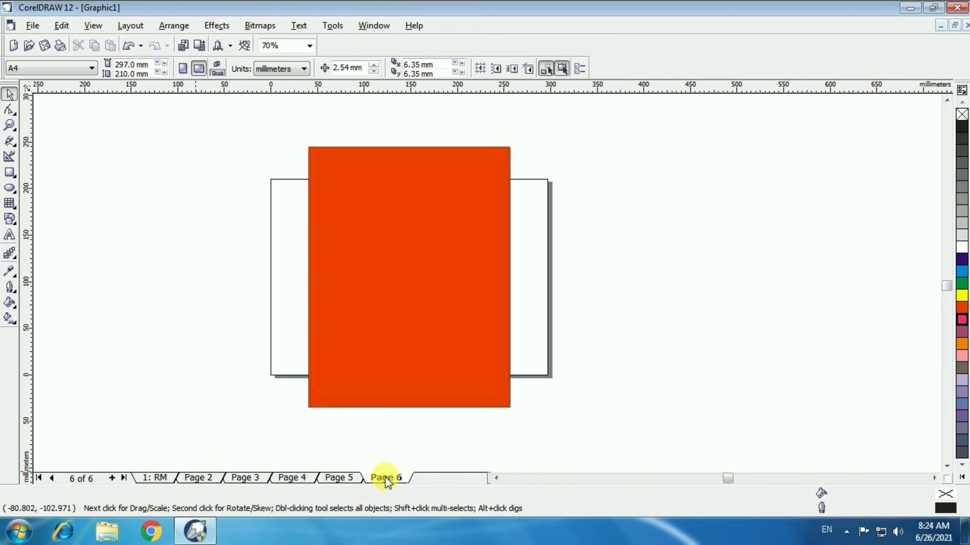
- Delete the orange rectangle on page 6 and the yellow rectangle on page 5
drag(358, 319, 159, 319)
key(Delete)
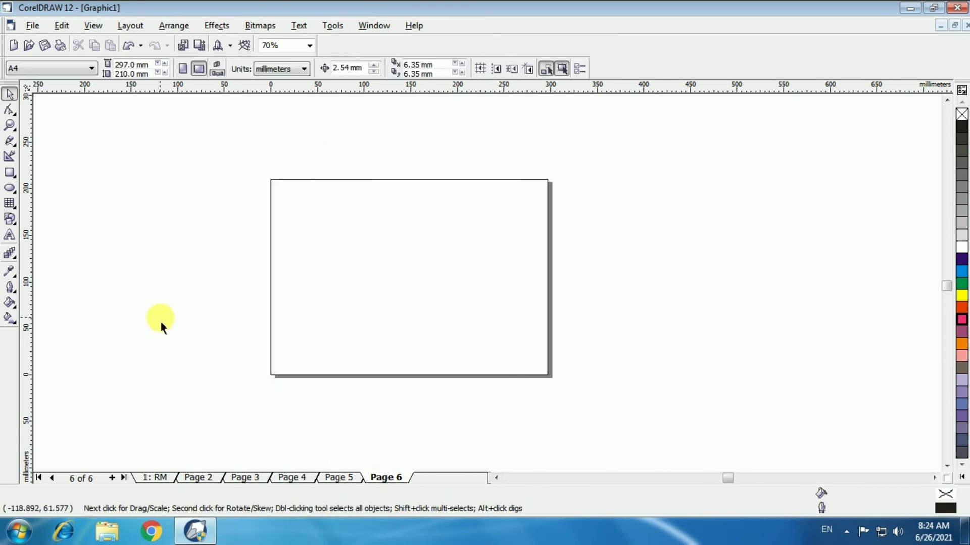
click(339, 478)
click(430, 357)
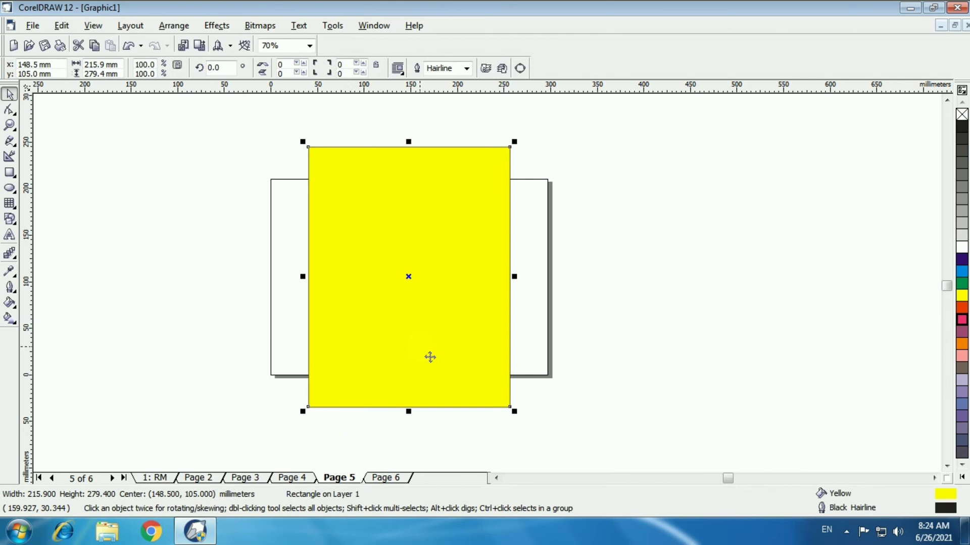
key(Delete)
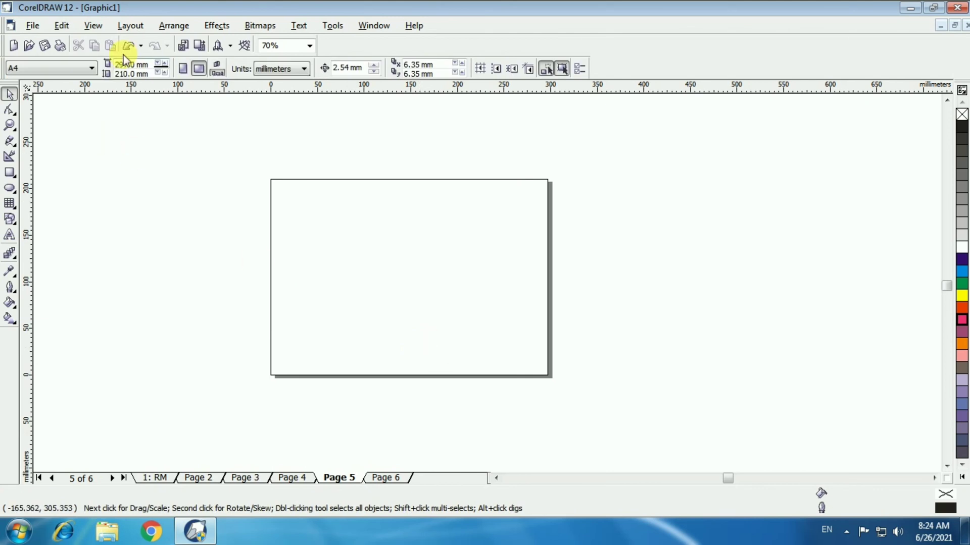
- Add a page frame to page 5 through the page setup
click(141, 27)
click(171, 121)
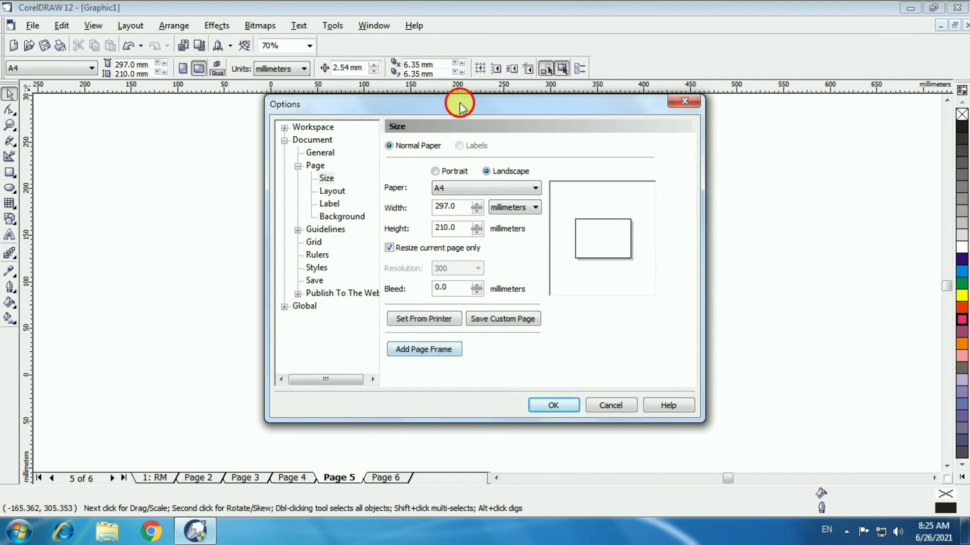
drag(460, 101, 380, 266)
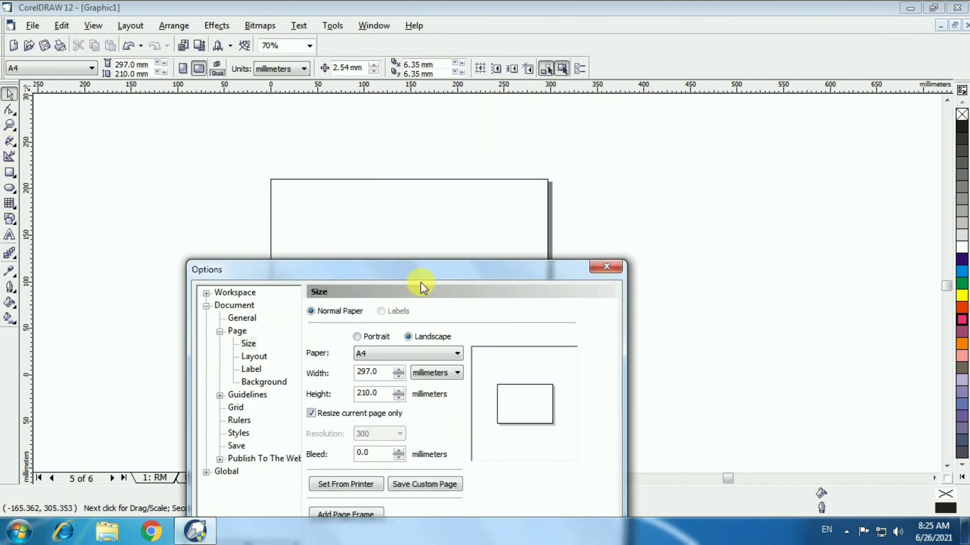
drag(491, 266, 778, 147)
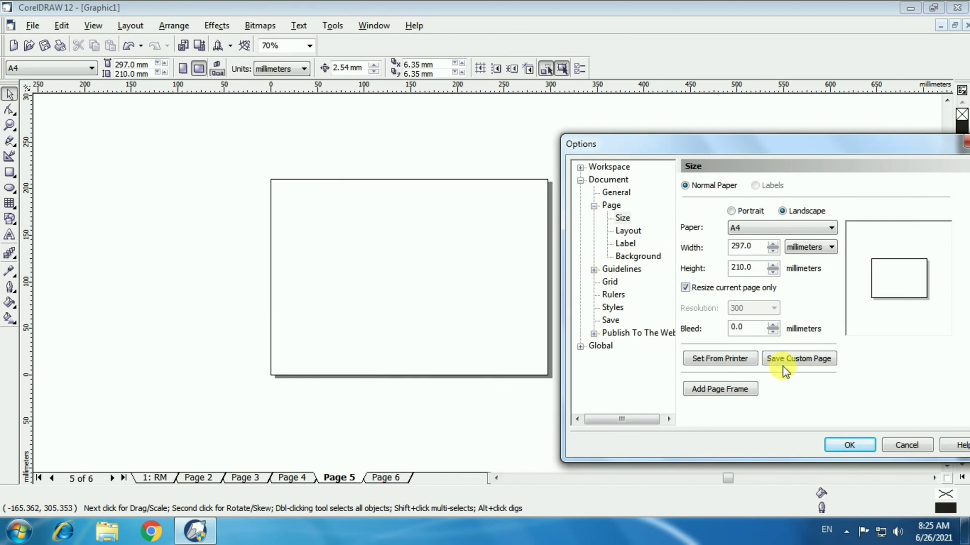
click(729, 390)
click(850, 445)
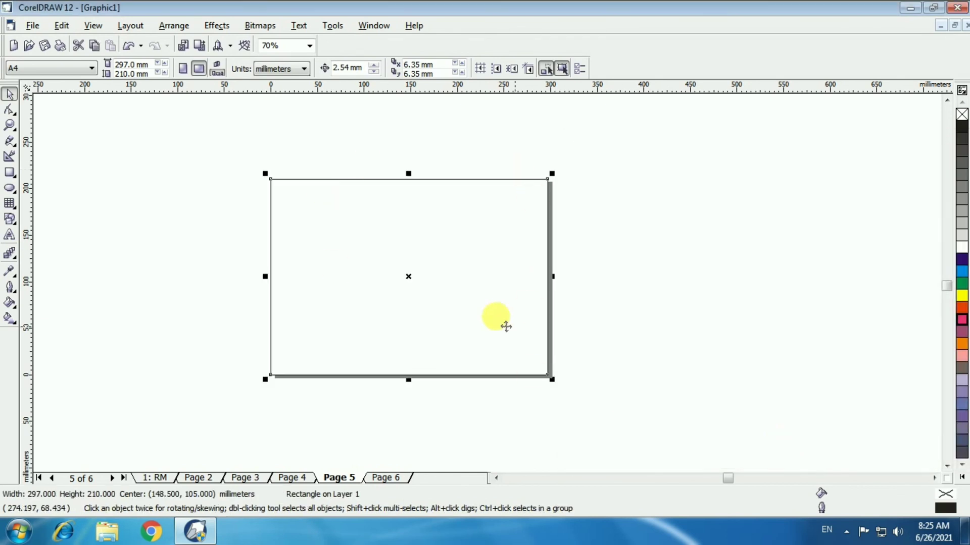
- Fill the page frame on page 5 with dark blue and move it about 120 mm to the right
click(961, 258)
click(691, 350)
drag(434, 278, 546, 270)
click(344, 258)
drag(307, 220, 290, 283)
- Delete the dark blue frame from page 5
click(133, 23)
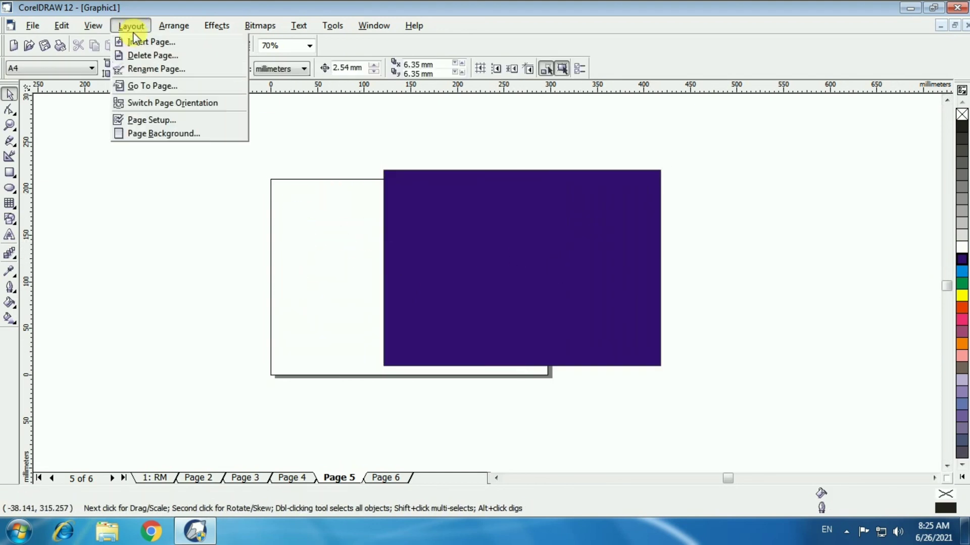
click(272, 259)
drag(470, 292, 364, 285)
key(Delete)
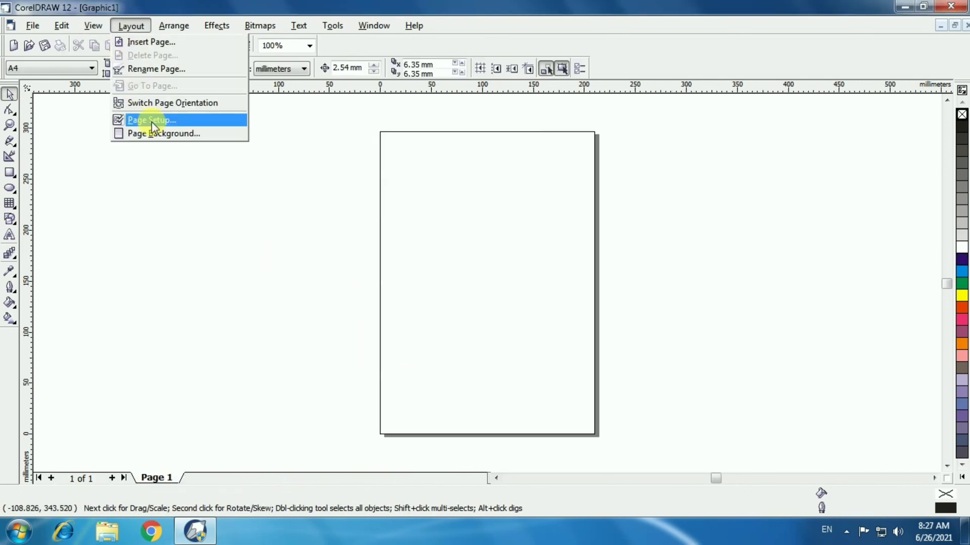
- Switch the page setup from normal paper to labels and preview the Ace Laser DI39540 Disk 3.5 label
click(152, 121)
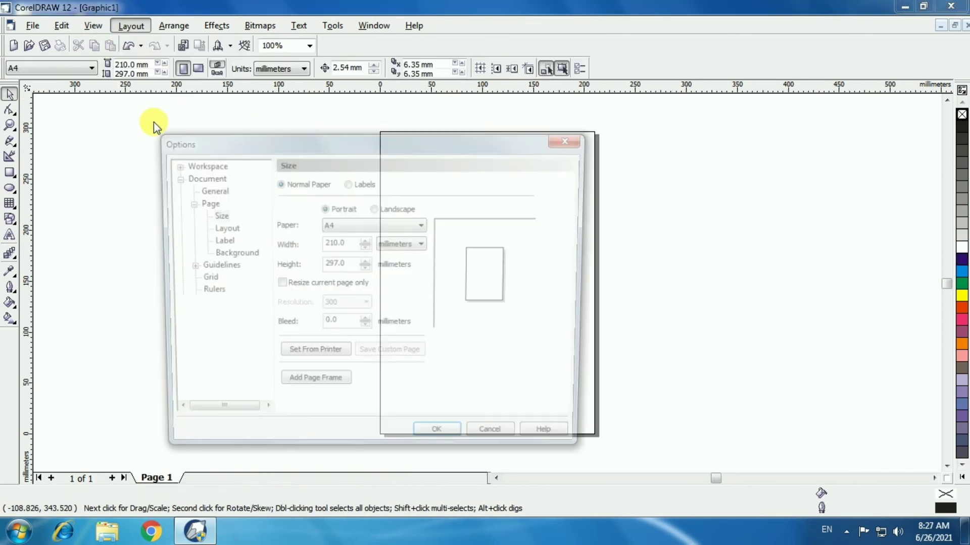
click(347, 183)
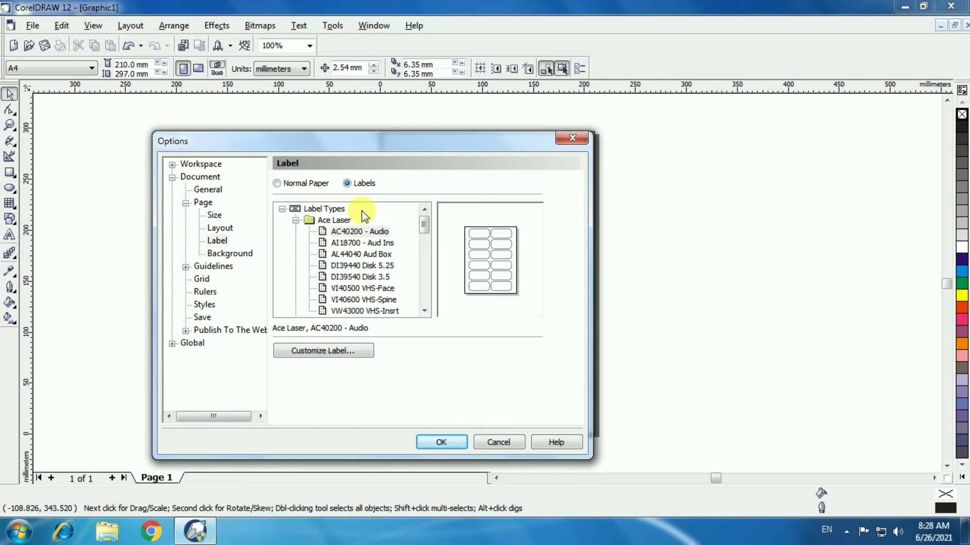
click(365, 276)
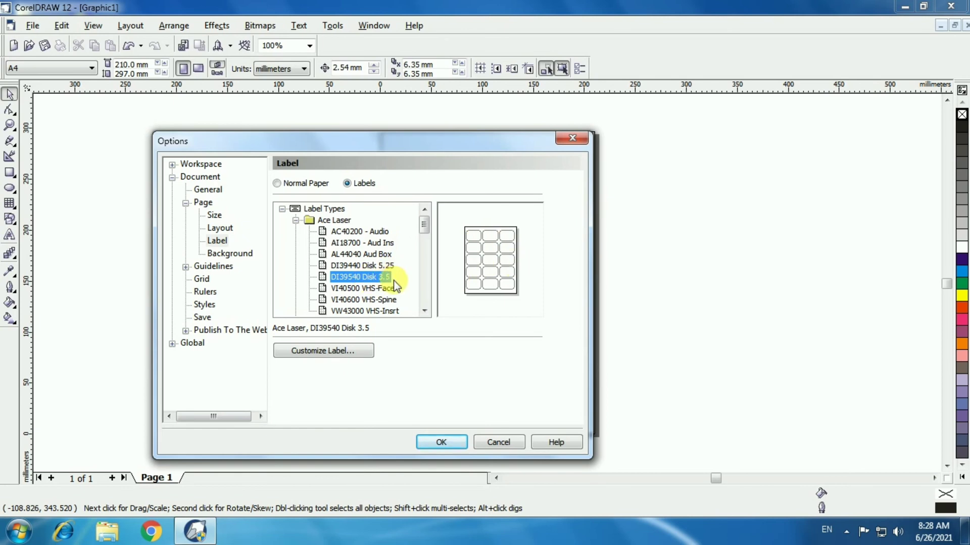
- Browse the label types and preview several Envelope formats, including Env#7 - 6.75x3.75
scroll(382, 262, down, 5)
scroll(328, 298, up, 2)
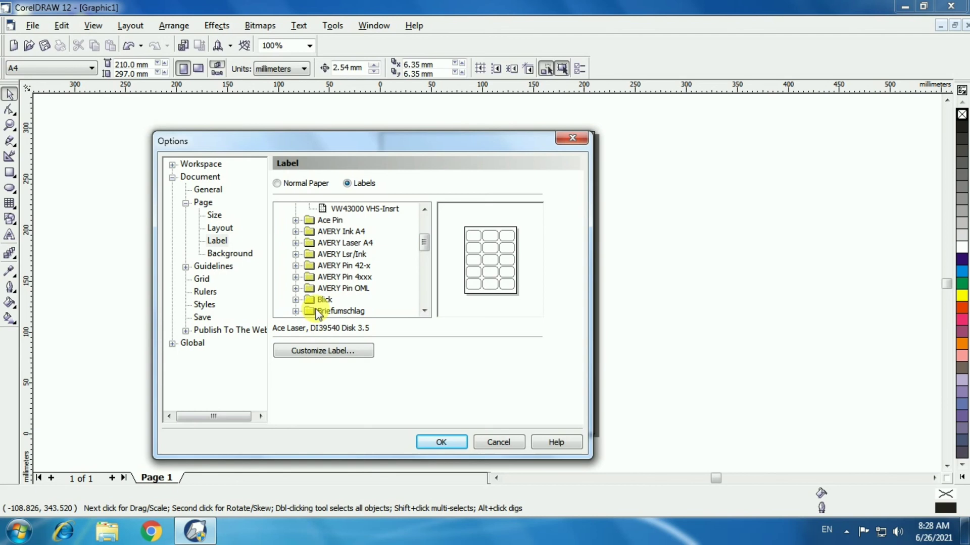
scroll(317, 313, down, 1)
click(295, 288)
click(378, 289)
click(376, 277)
click(374, 266)
click(371, 299)
scroll(359, 277, down, 3)
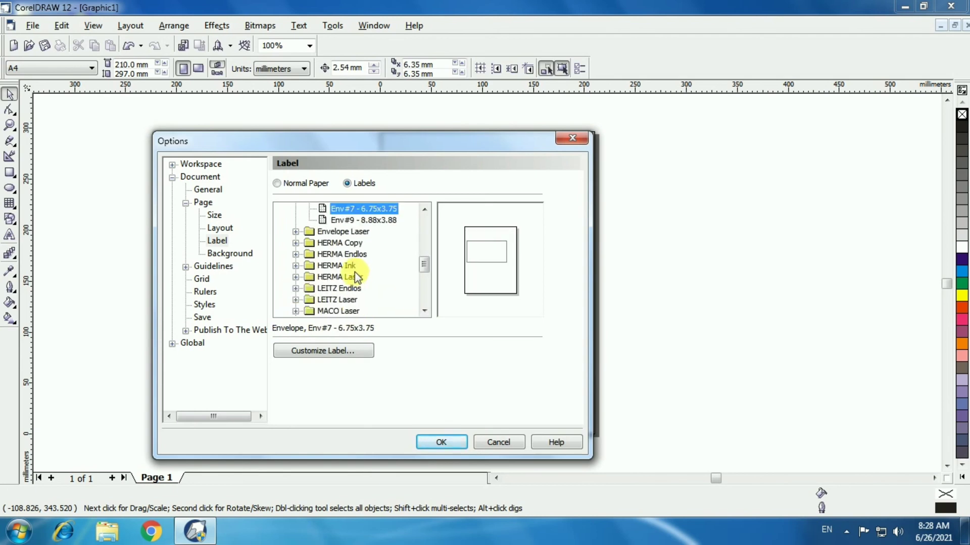
- Compare the HERMA Ink labels and apply 4816 - 96x42,3 mm to the page
click(296, 265)
click(343, 265)
click(354, 254)
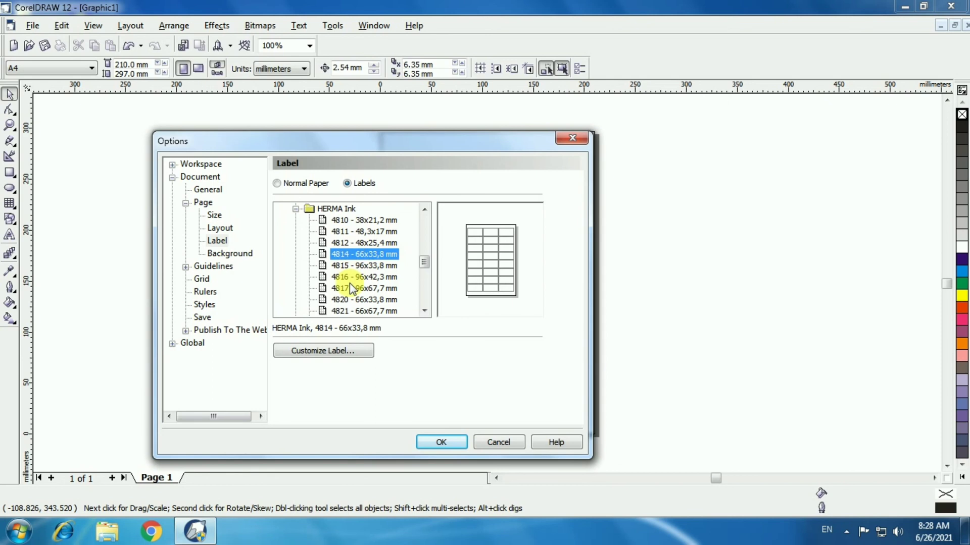
click(350, 287)
click(353, 277)
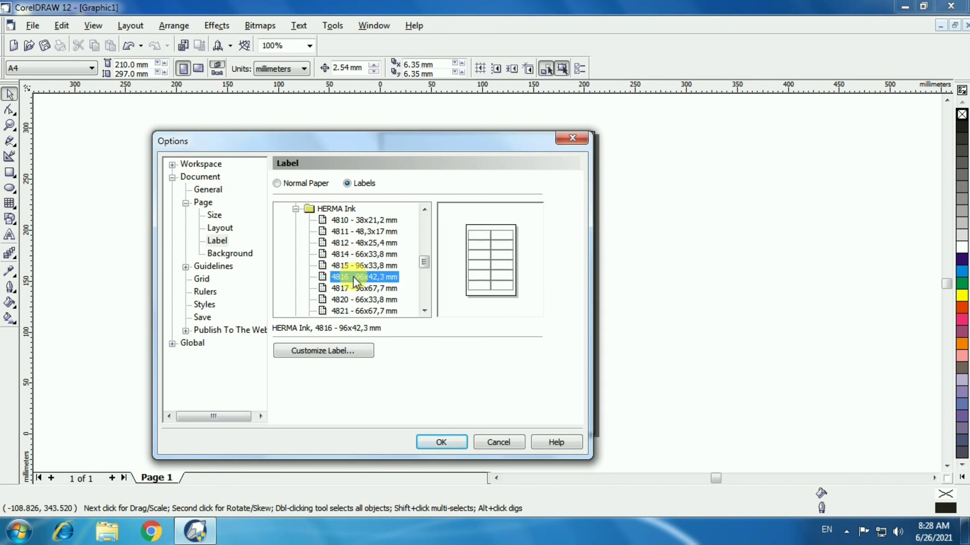
click(440, 445)
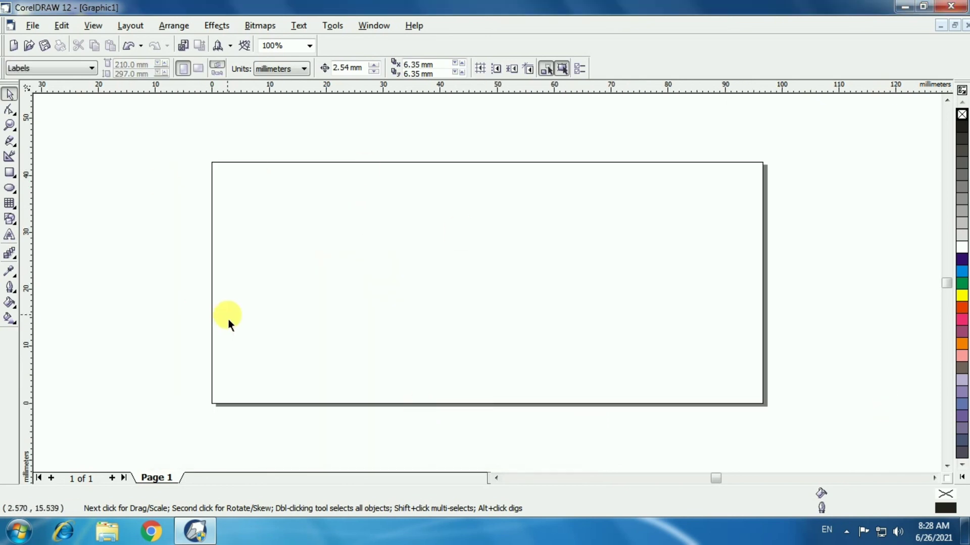
- Look through the available preset paper sizes without changing the page's label format
click(59, 68)
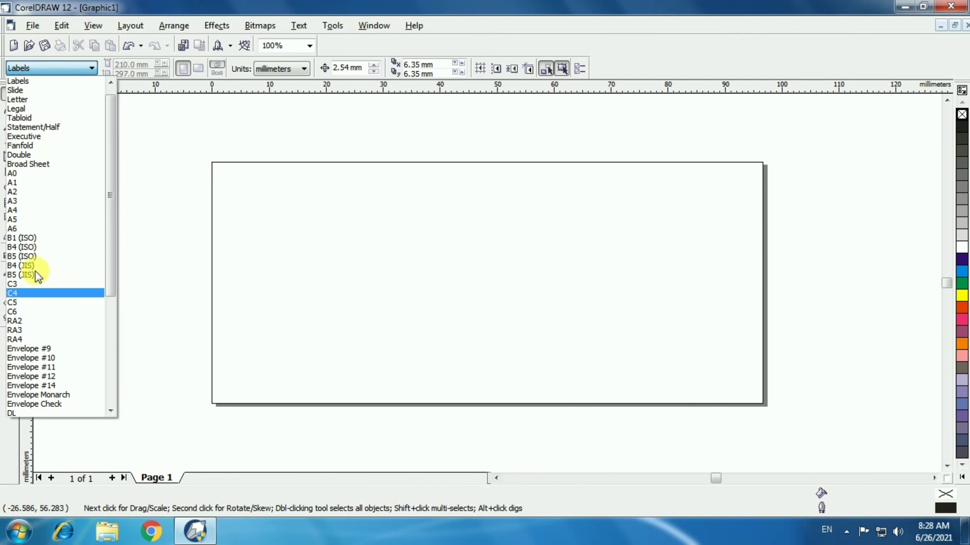
scroll(36, 275, down, 6)
scroll(37, 375, up, 1)
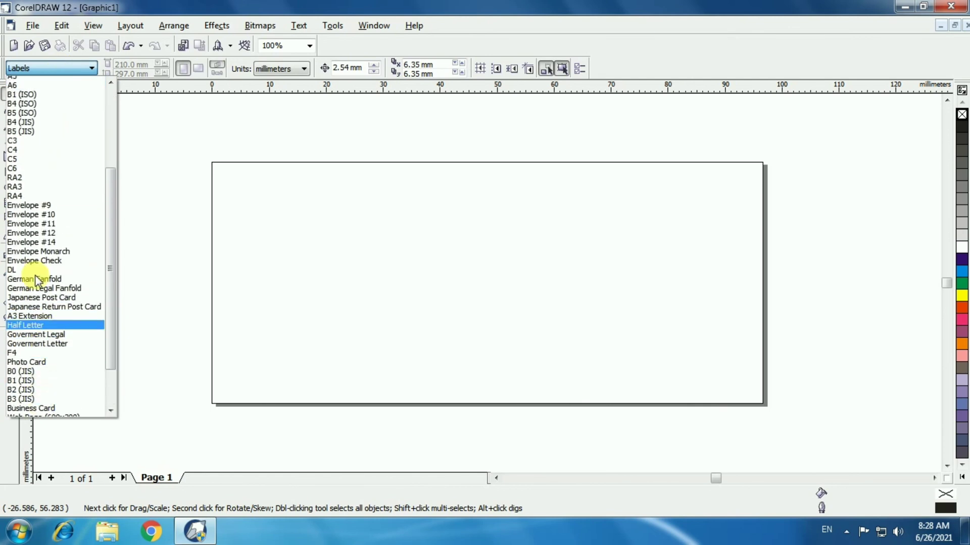
scroll(36, 279, up, 6)
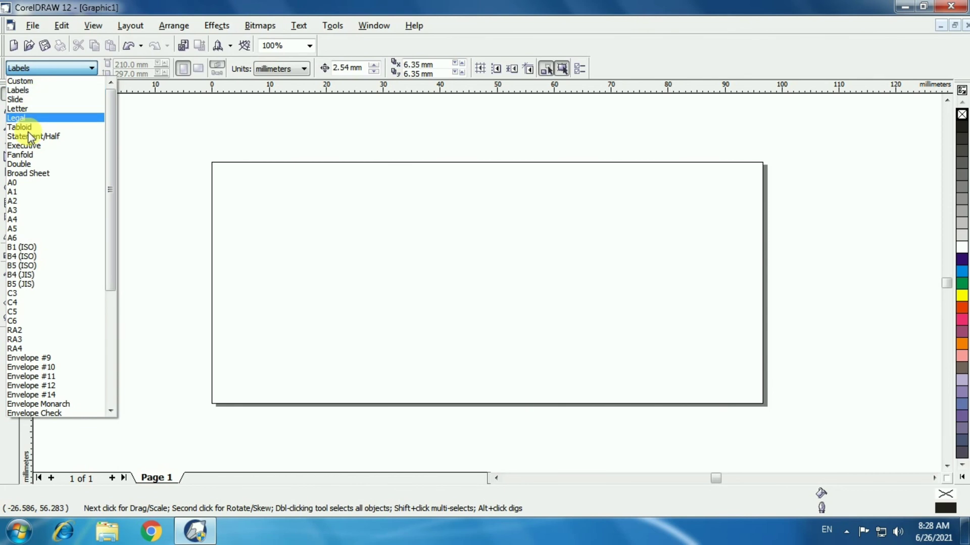
scroll(35, 253, down, 7)
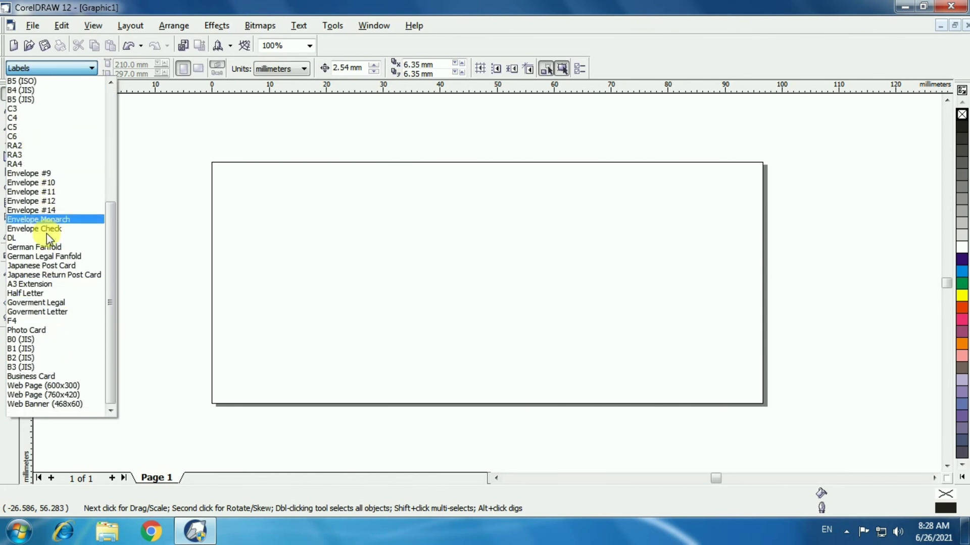
key(Escape)
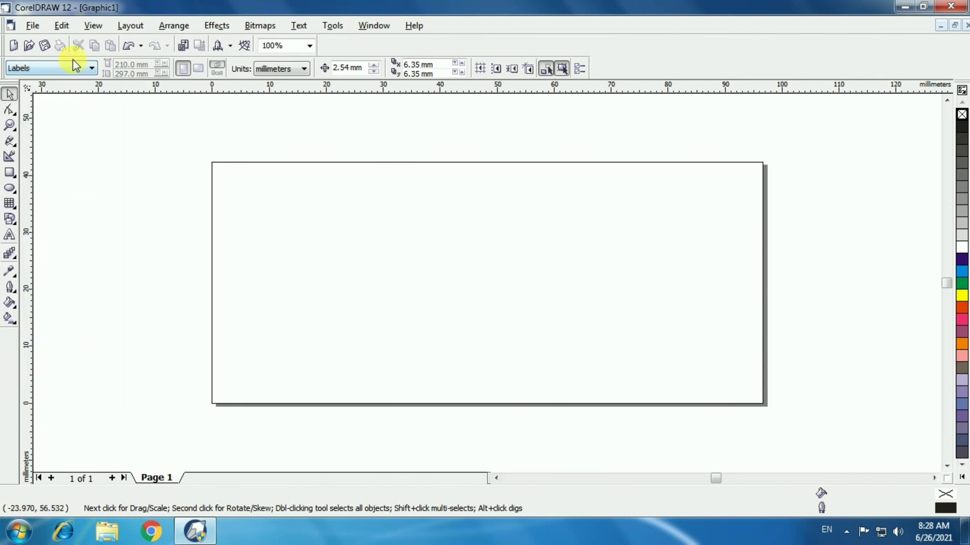
click(131, 26)
click(161, 122)
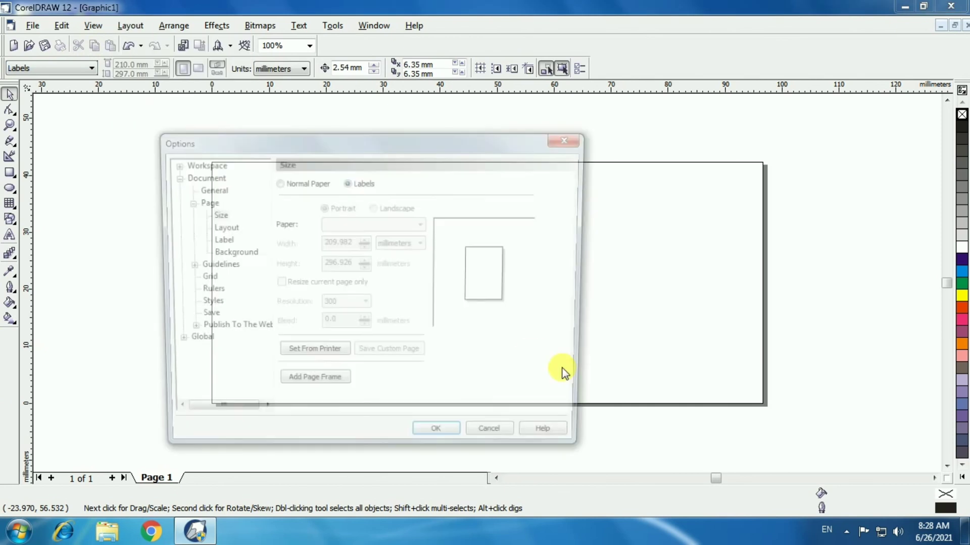
click(498, 441)
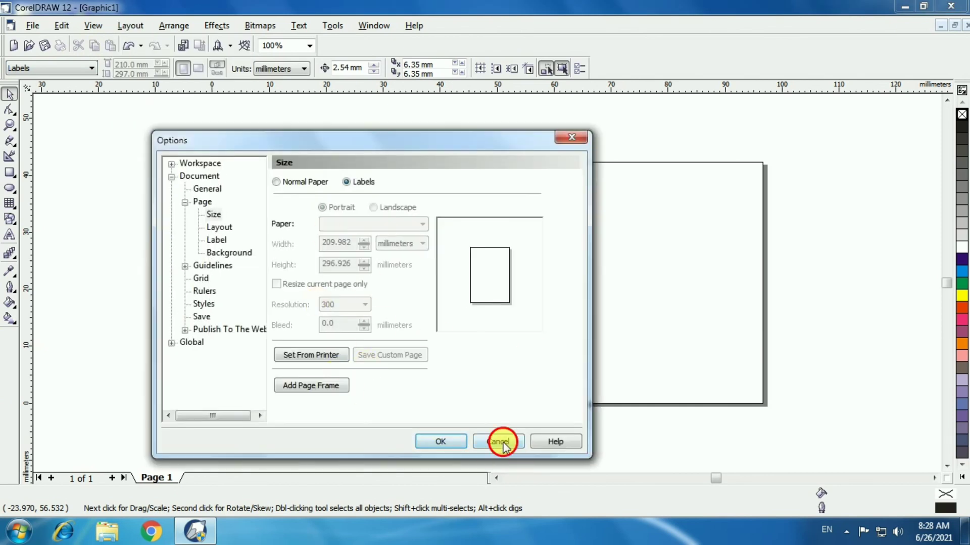
- Switch the page setup from labels back to normal paper and apply the portrait A4 size
click(131, 25)
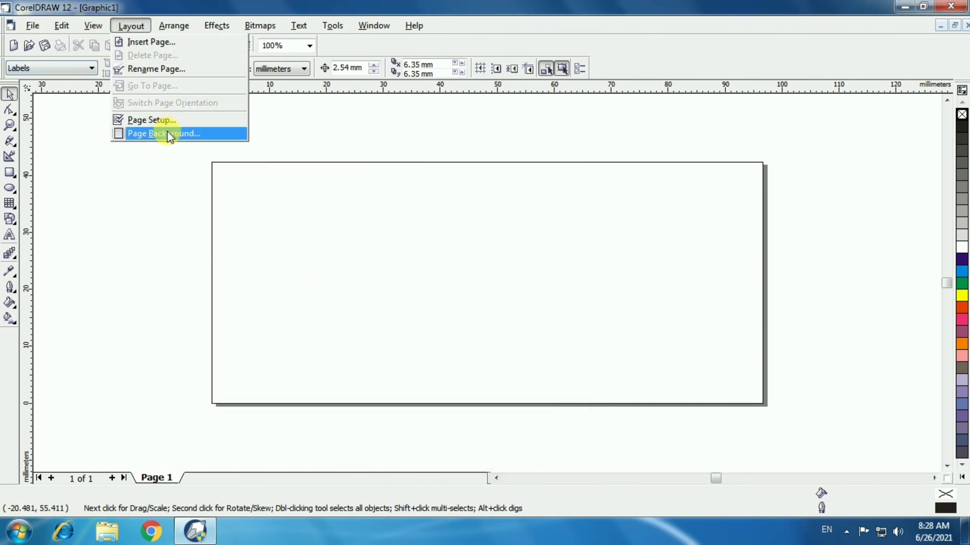
click(154, 331)
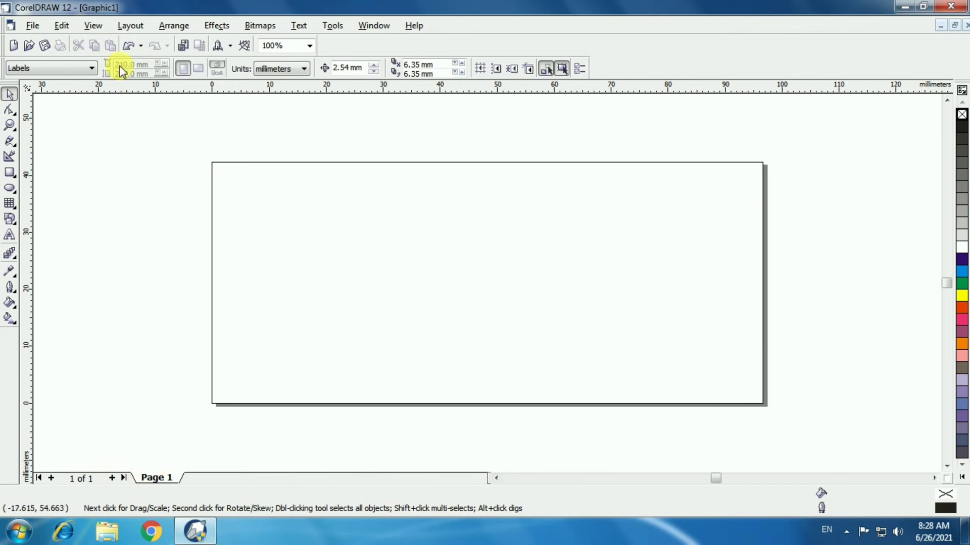
click(130, 25)
click(159, 116)
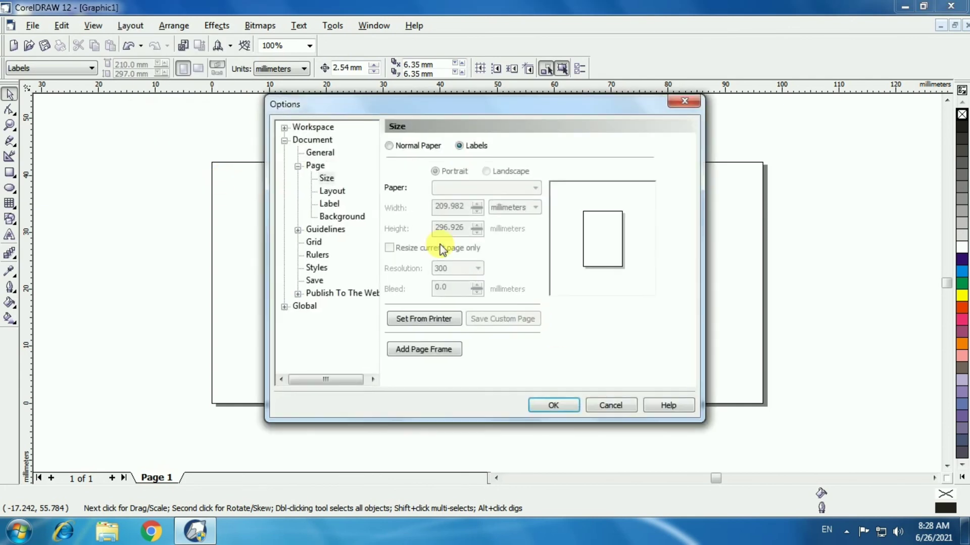
click(404, 146)
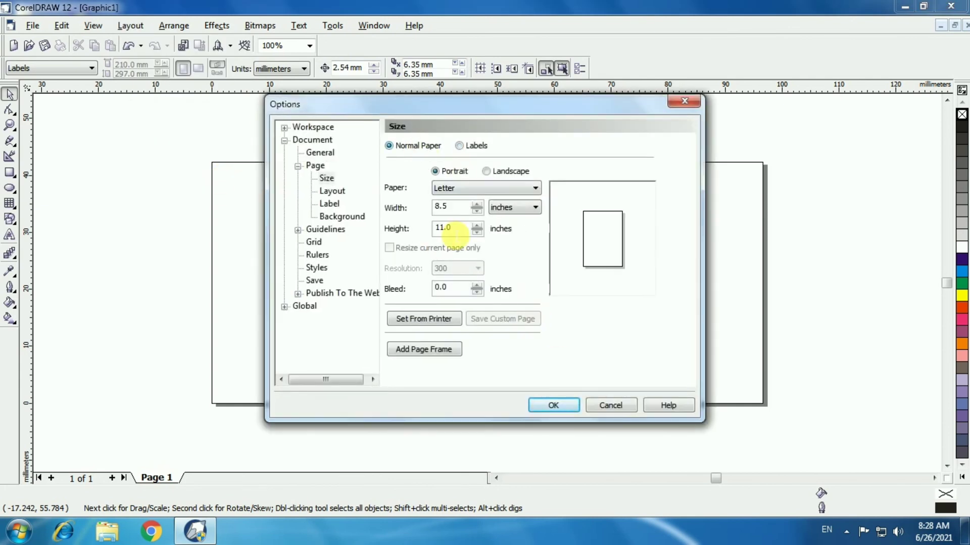
click(465, 188)
click(460, 310)
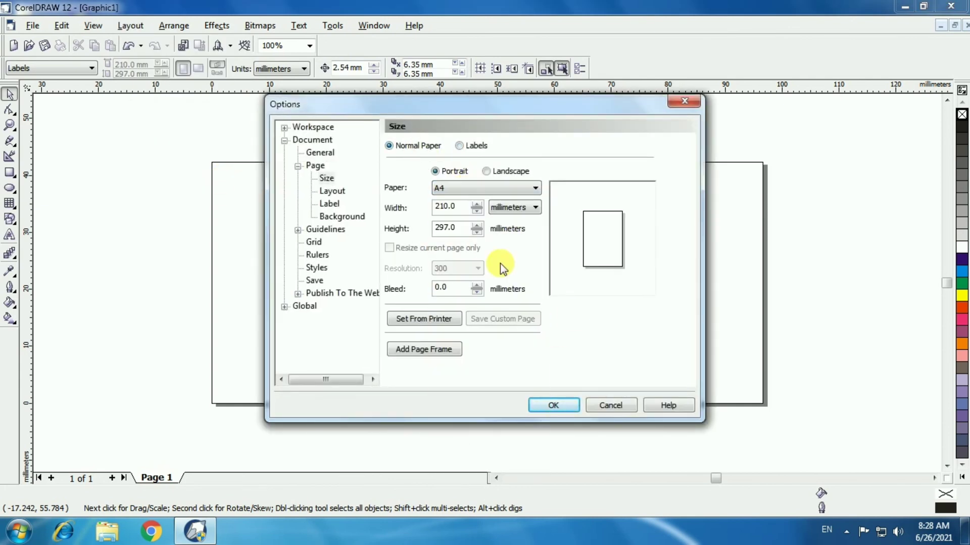
click(549, 404)
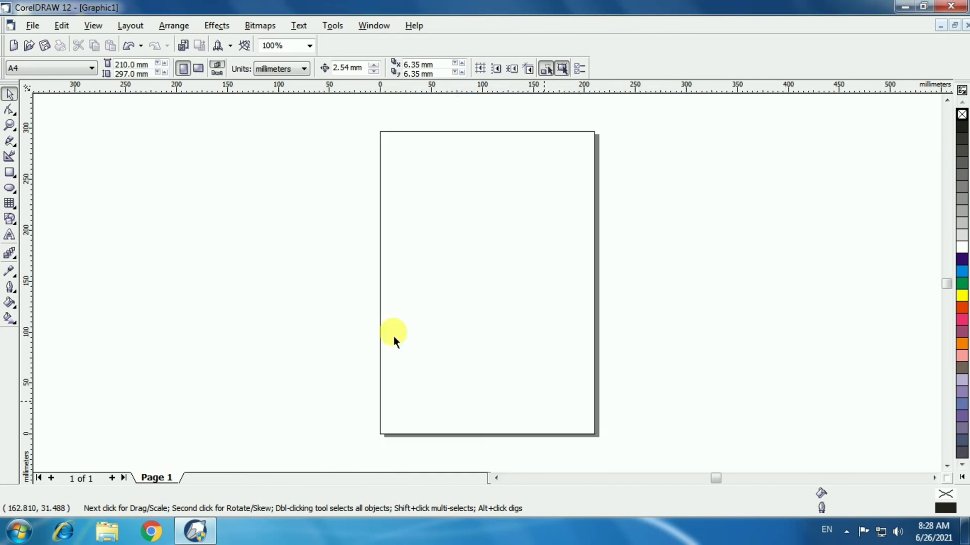
- Give the page a solid light green background
click(130, 25)
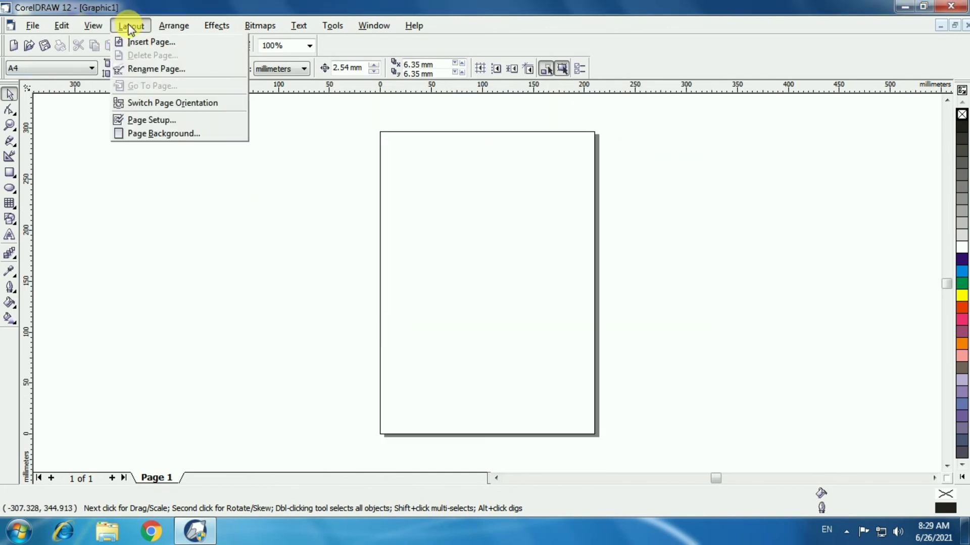
click(146, 124)
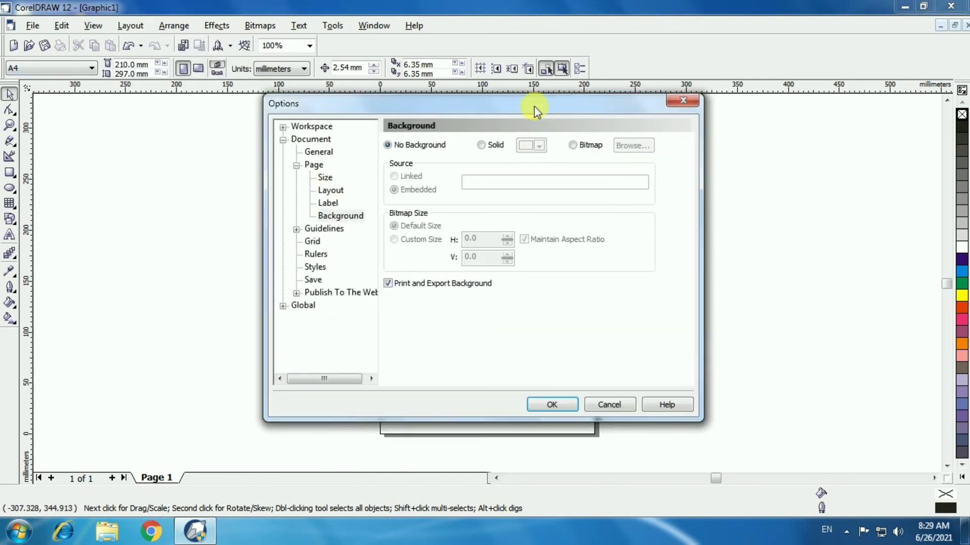
drag(536, 107, 346, 179)
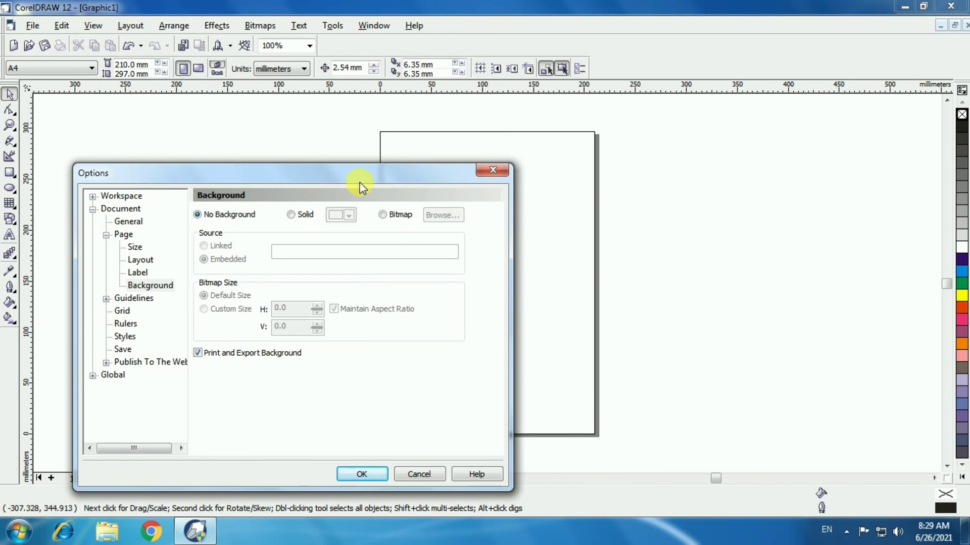
drag(289, 169, 816, 175)
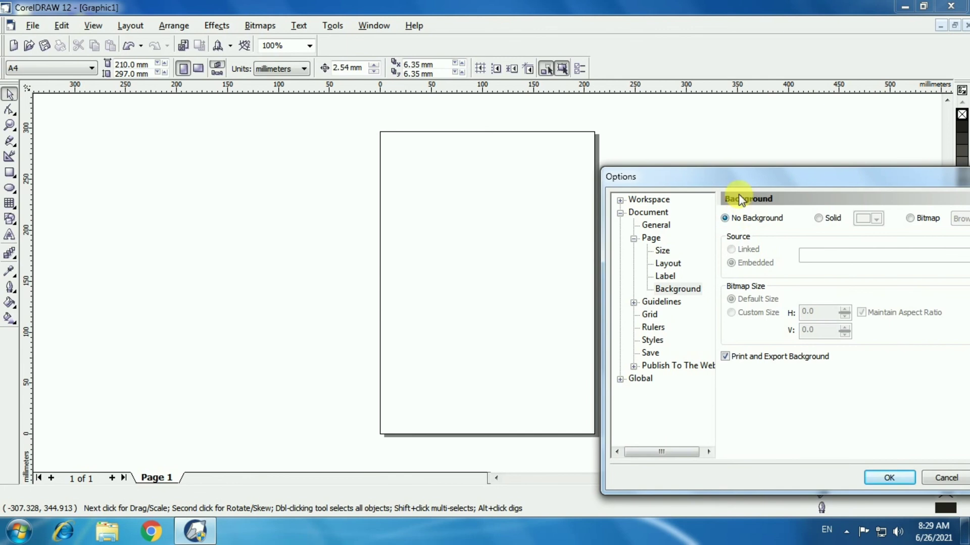
drag(747, 189, 205, 233)
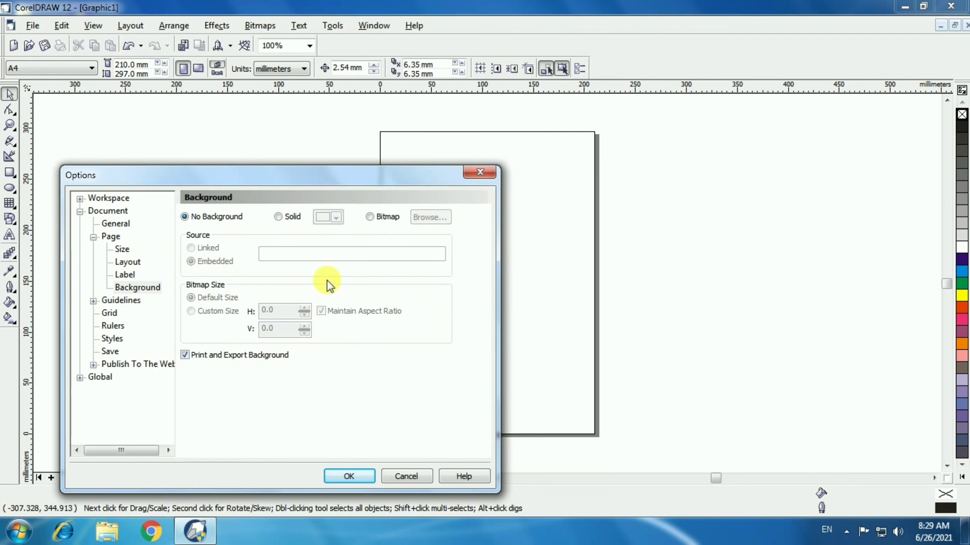
click(278, 216)
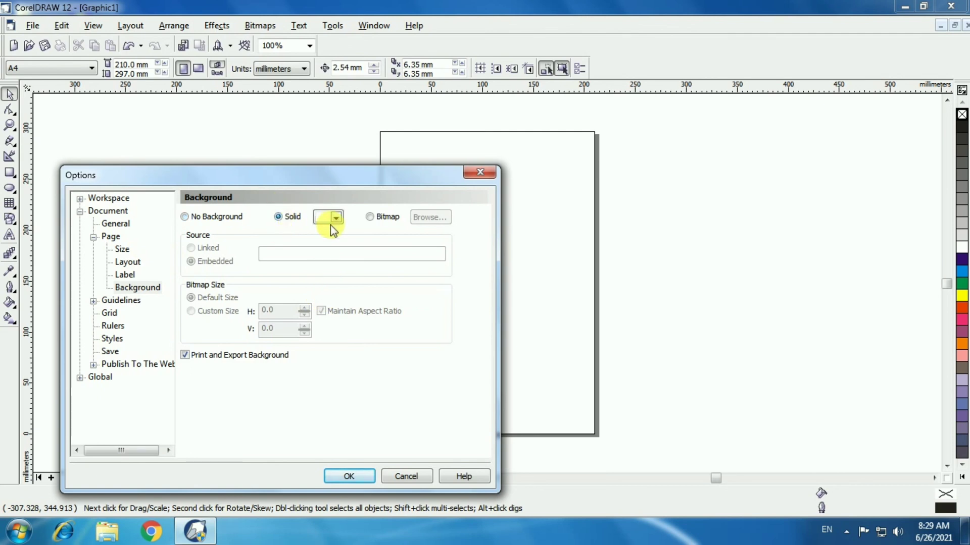
click(336, 218)
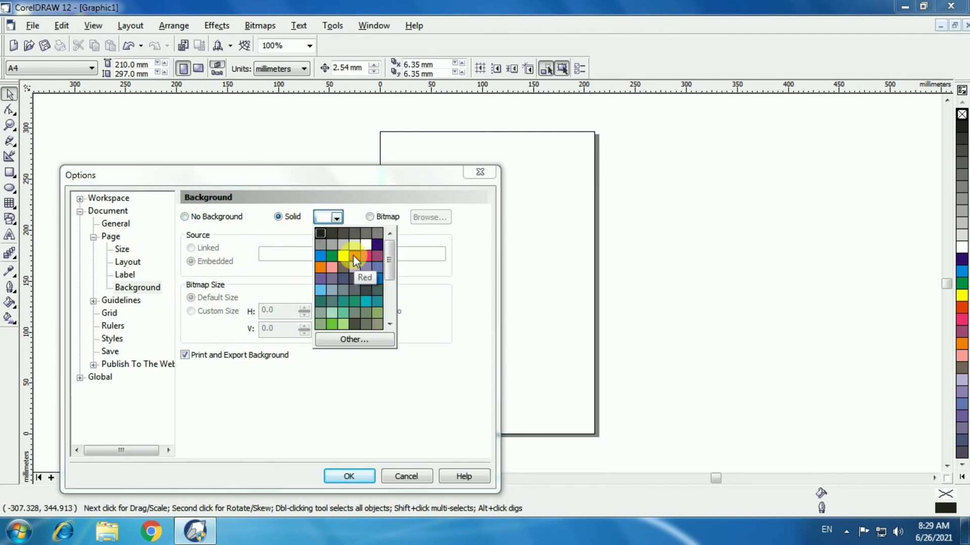
click(332, 254)
click(336, 218)
click(331, 310)
click(360, 476)
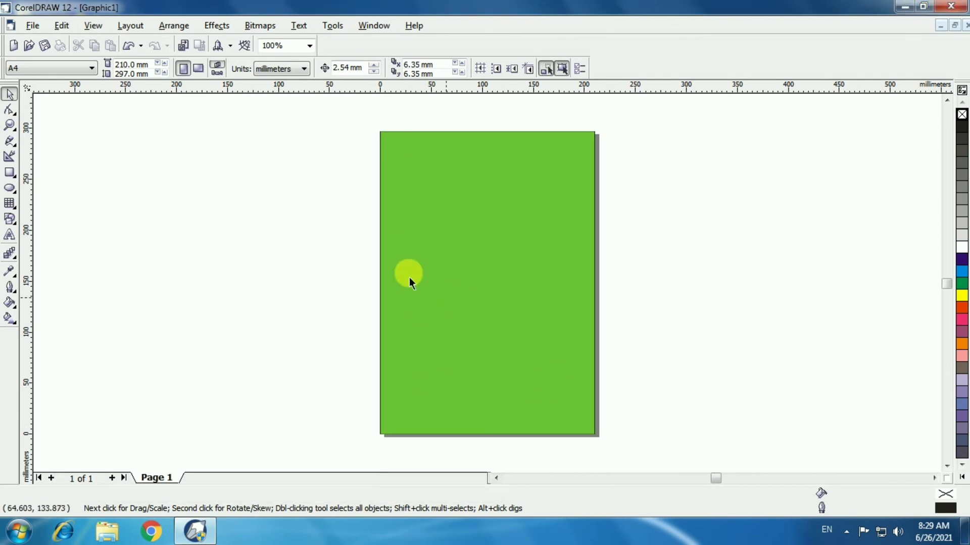
- Switch the page background to a bitmap, using the bg JPEG image from the Desktop at its default size
click(131, 25)
click(162, 135)
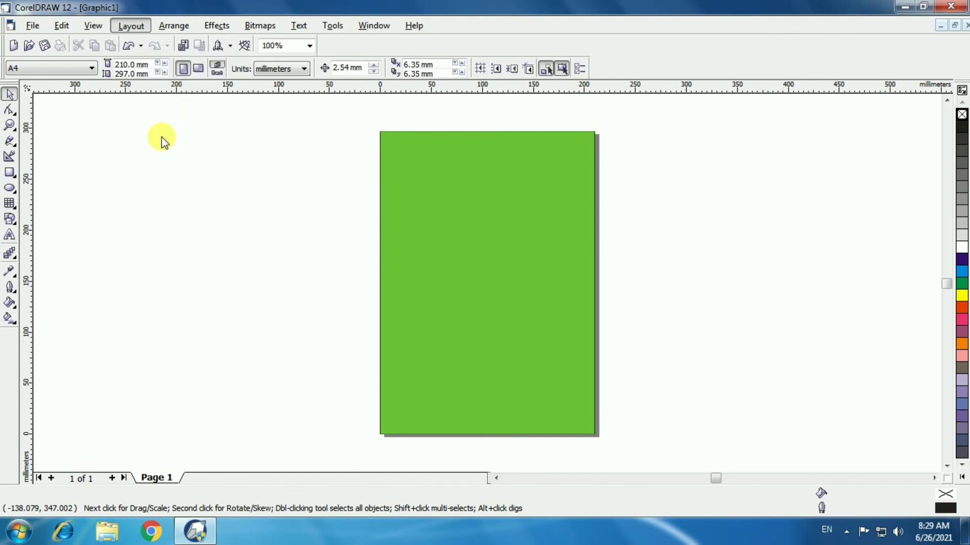
click(371, 217)
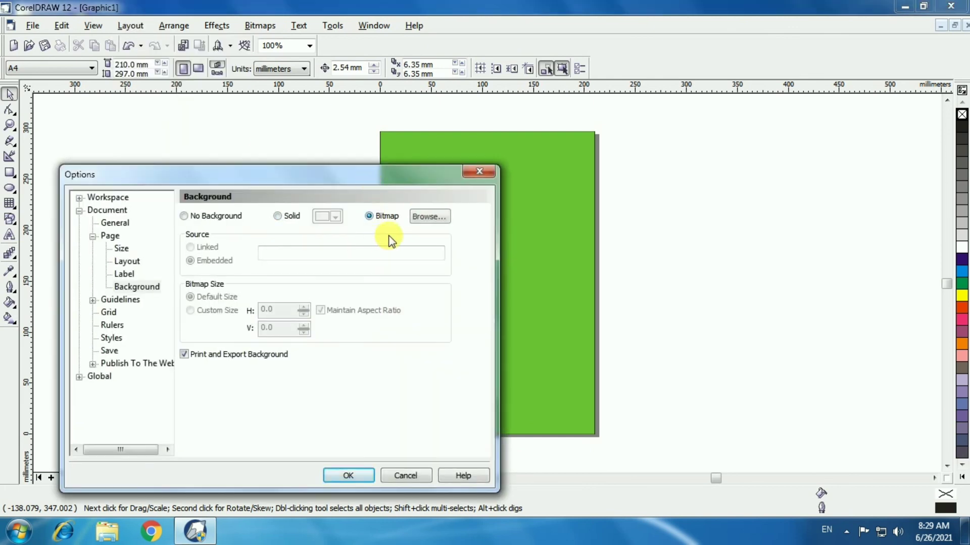
click(429, 218)
click(75, 275)
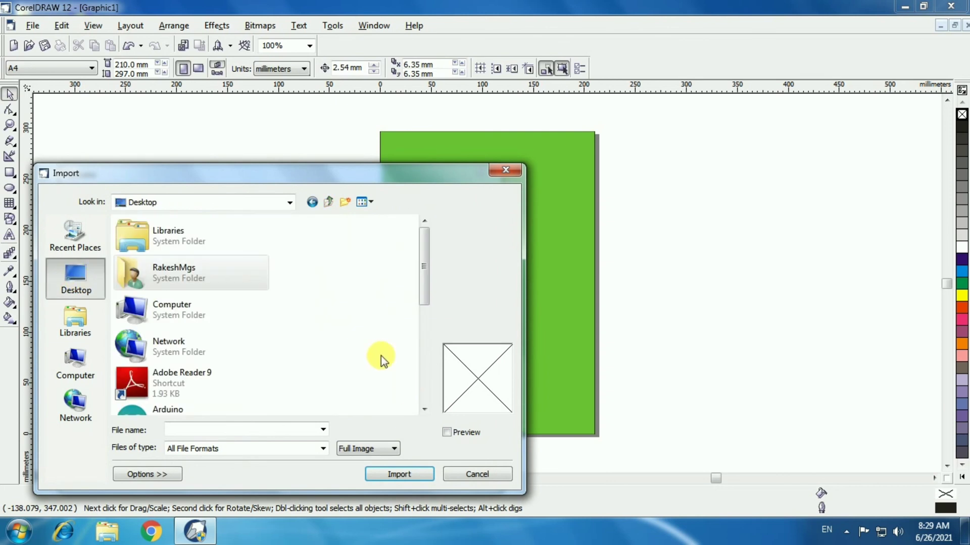
scroll(381, 355, down, 5)
click(174, 327)
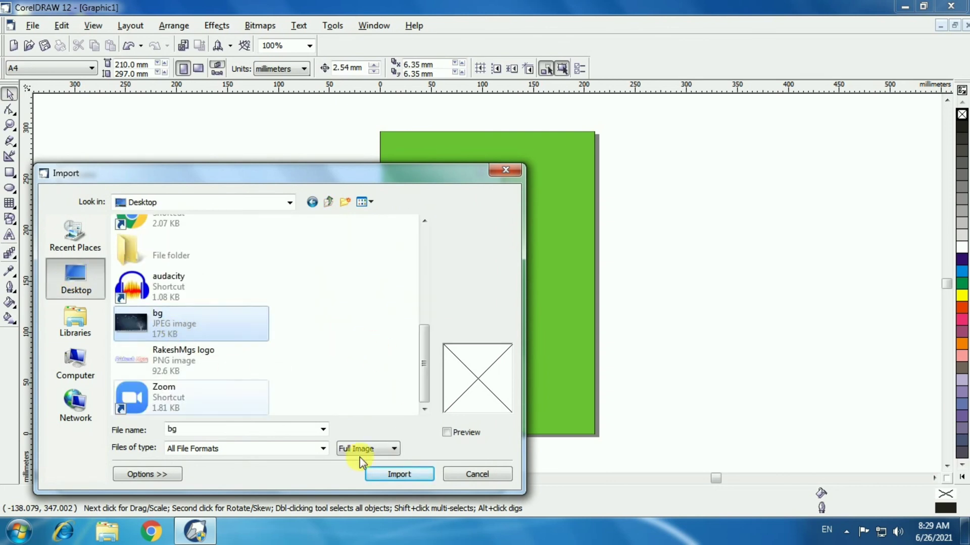
click(386, 471)
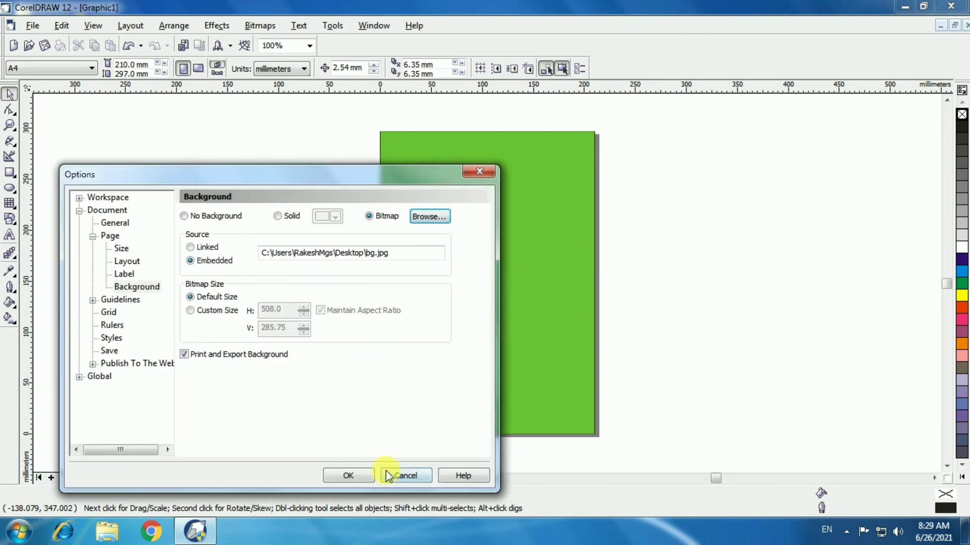
click(360, 478)
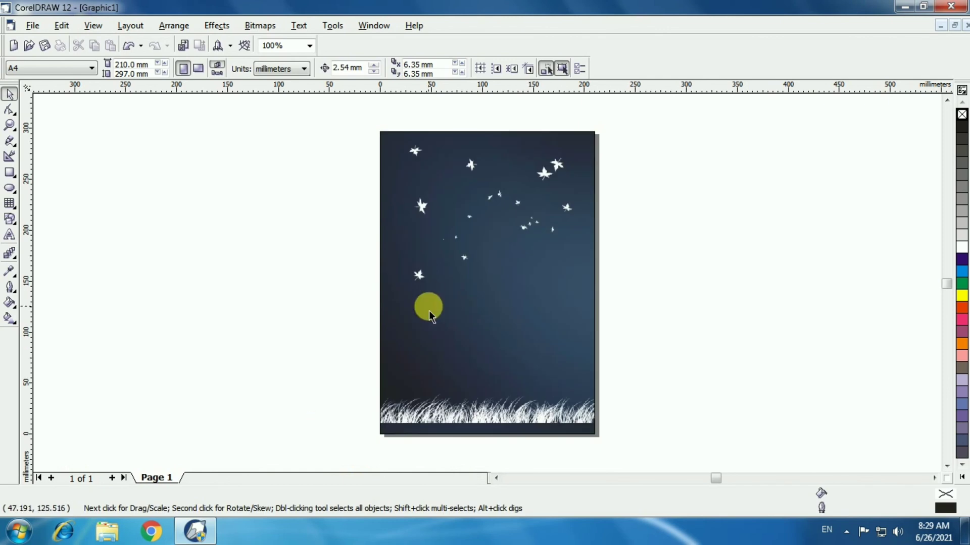
- Keep the background bitmap embedded and set its custom horizontal size to 290 mm with the aspect ratio maintained
click(130, 25)
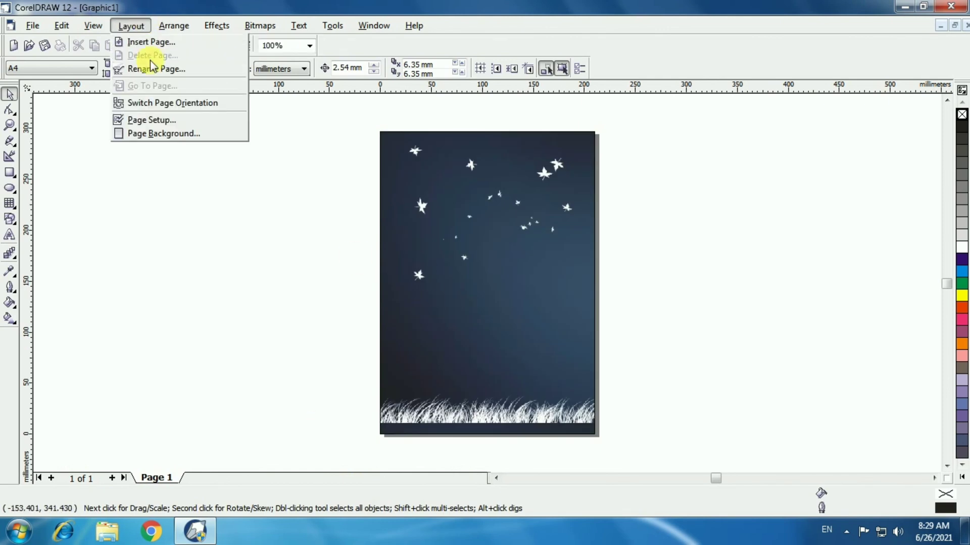
click(171, 133)
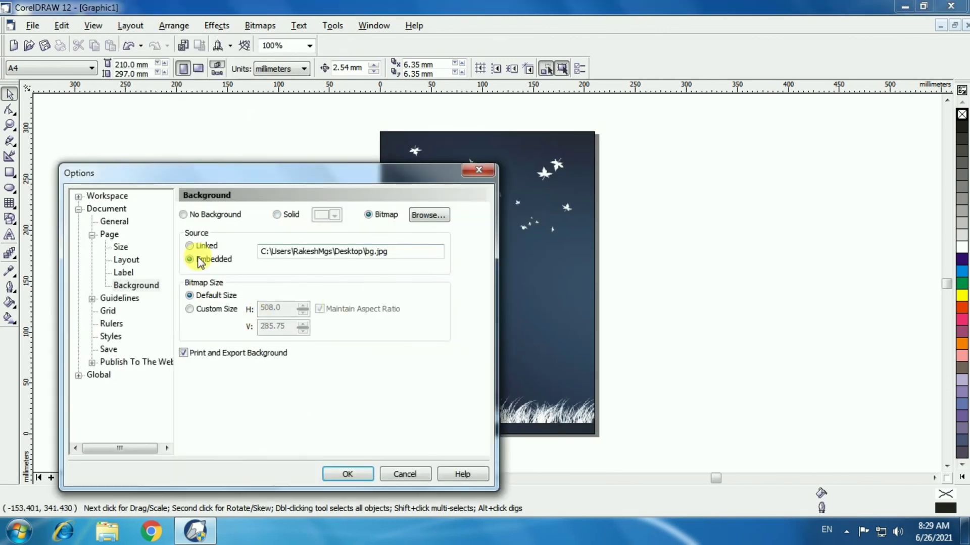
click(190, 246)
click(190, 260)
click(227, 310)
key(Tab)
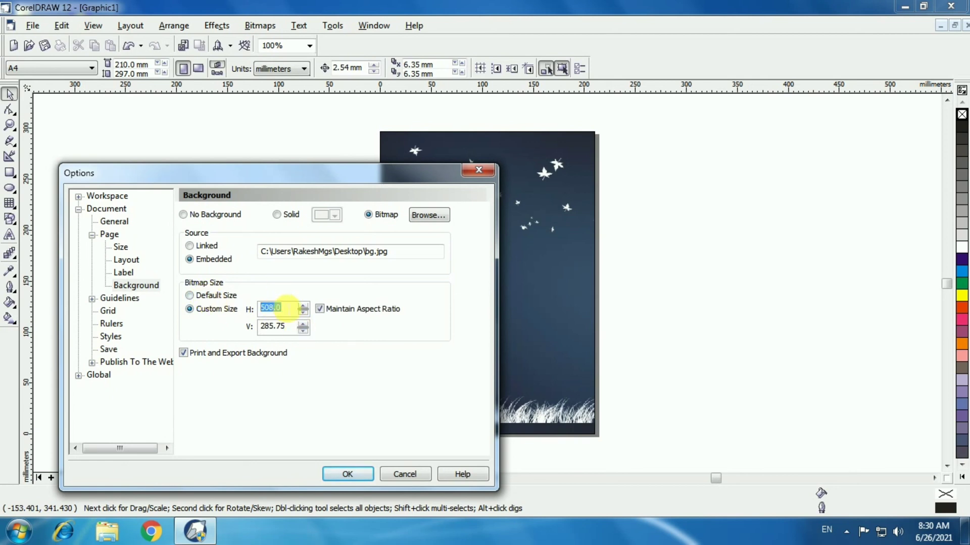
click(303, 311)
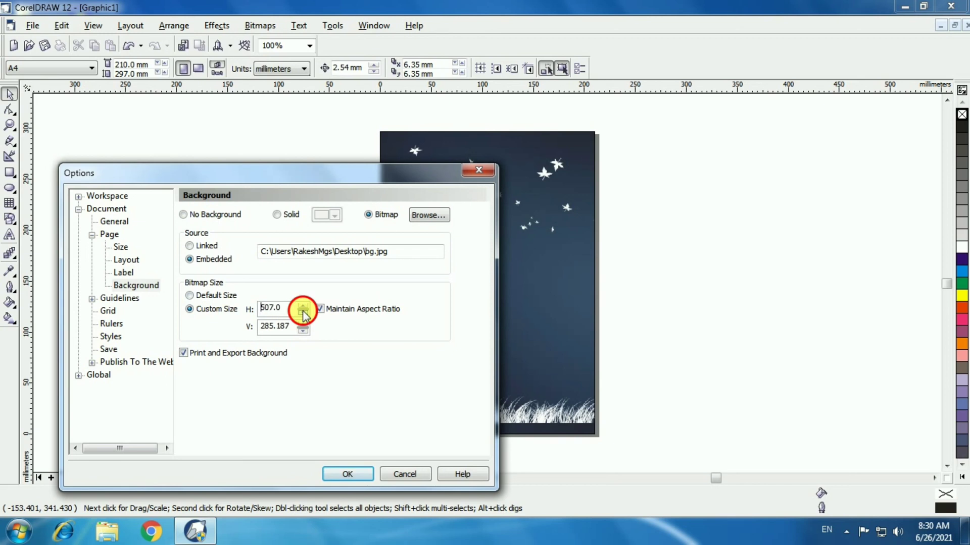
drag(303, 312, 317, 474)
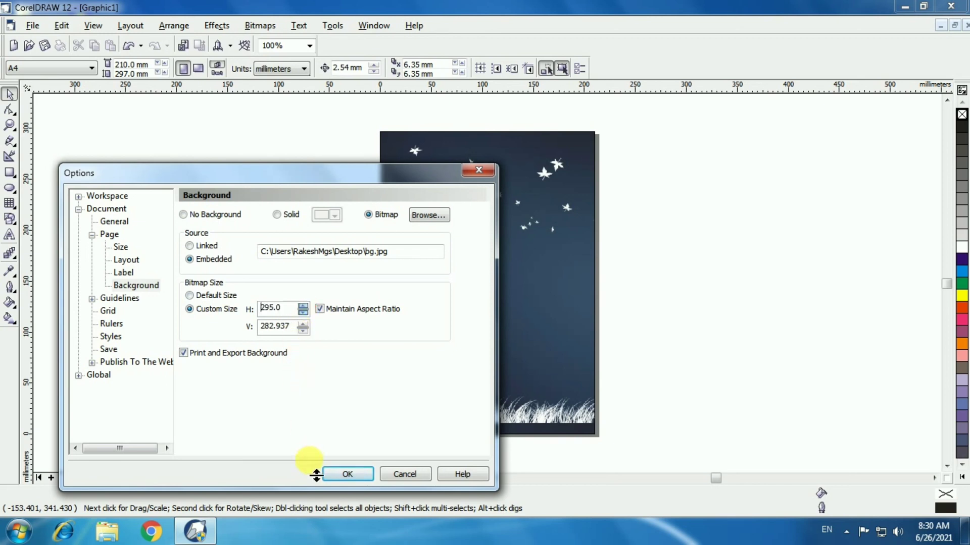
click(346, 473)
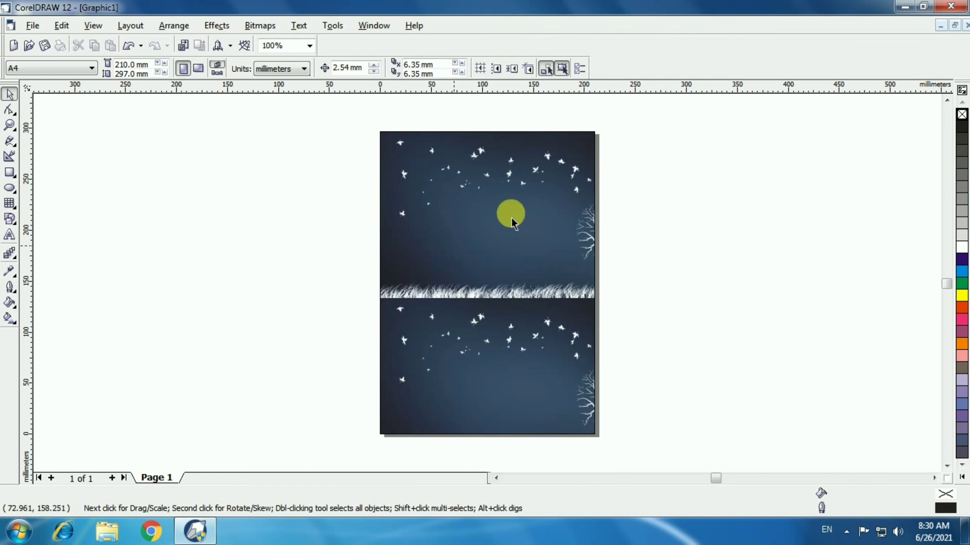
- Exclude the page background from printing and exporting
click(130, 25)
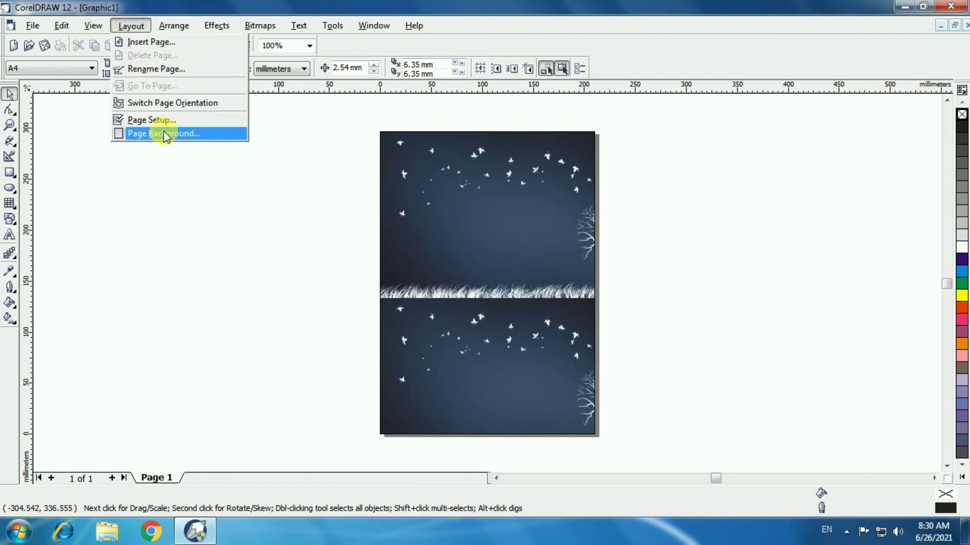
click(161, 134)
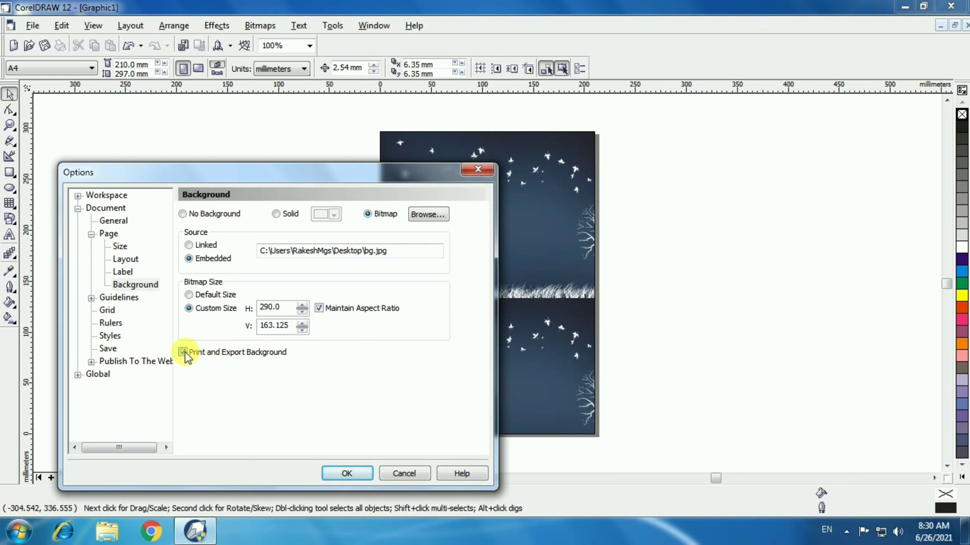
click(348, 472)
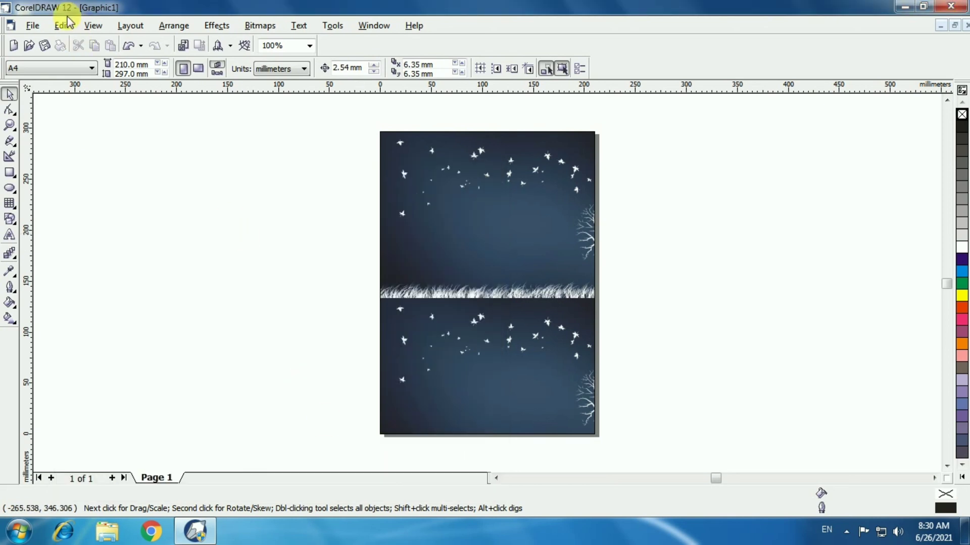
- Draw a rectangle about 118 by 57 mm on the upper half of the page and give it yellow fill and outline
click(31, 28)
click(564, 171)
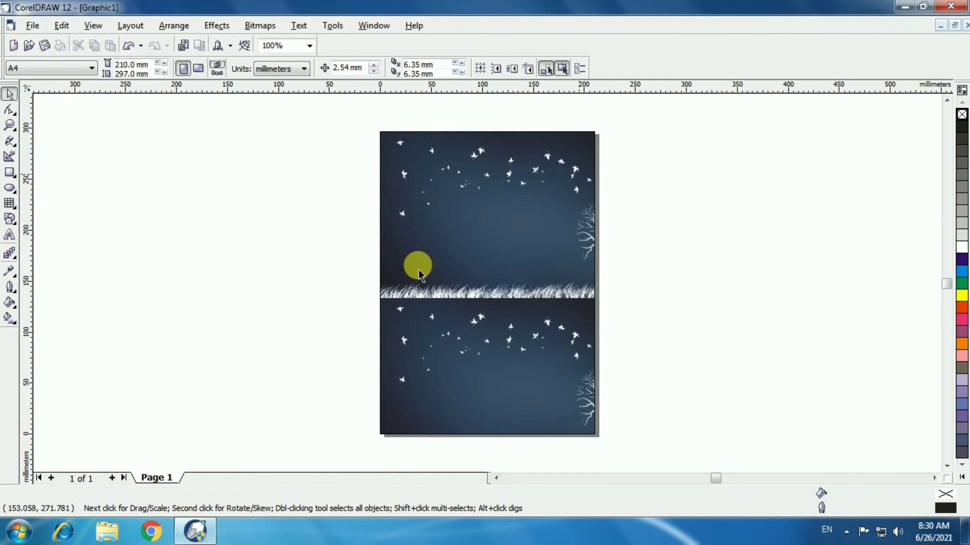
click(9, 172)
drag(400, 221, 522, 280)
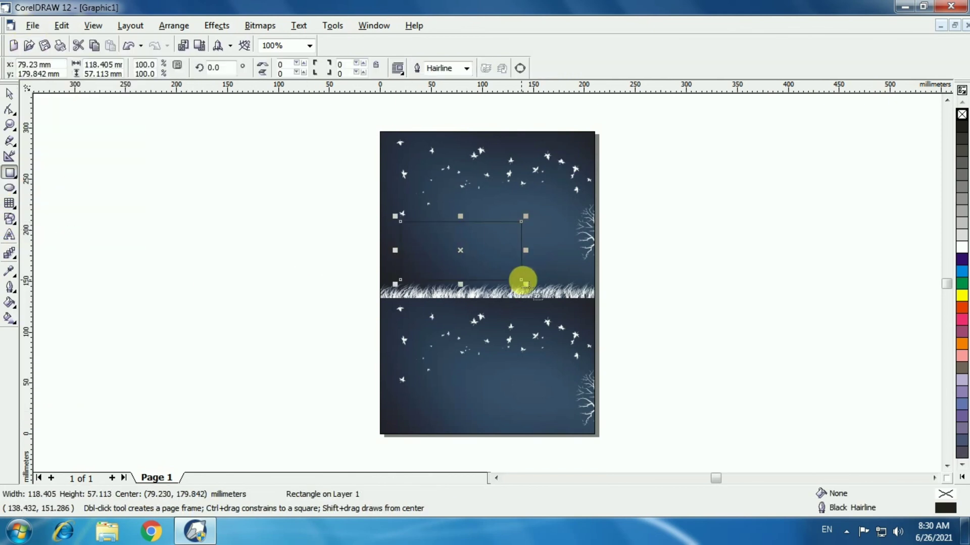
right_click(962, 296)
click(961, 296)
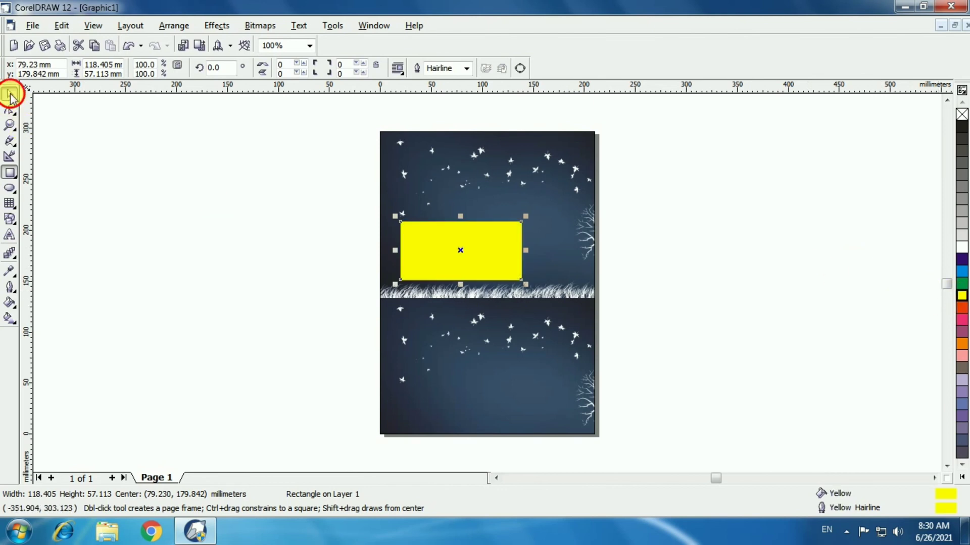
click(10, 94)
- Check the page with the yellow rectangle in Print Preview and return to the drawing
click(32, 26)
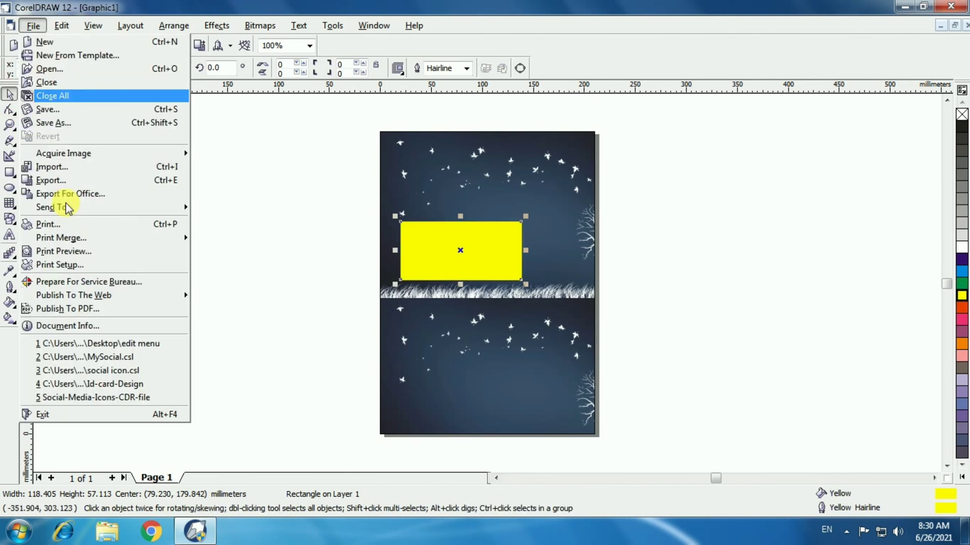
click(79, 256)
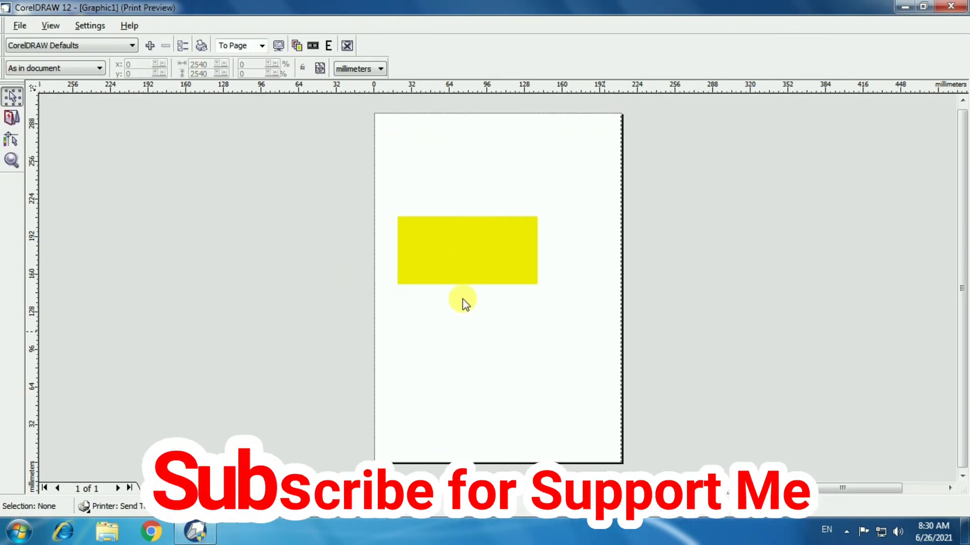
click(346, 45)
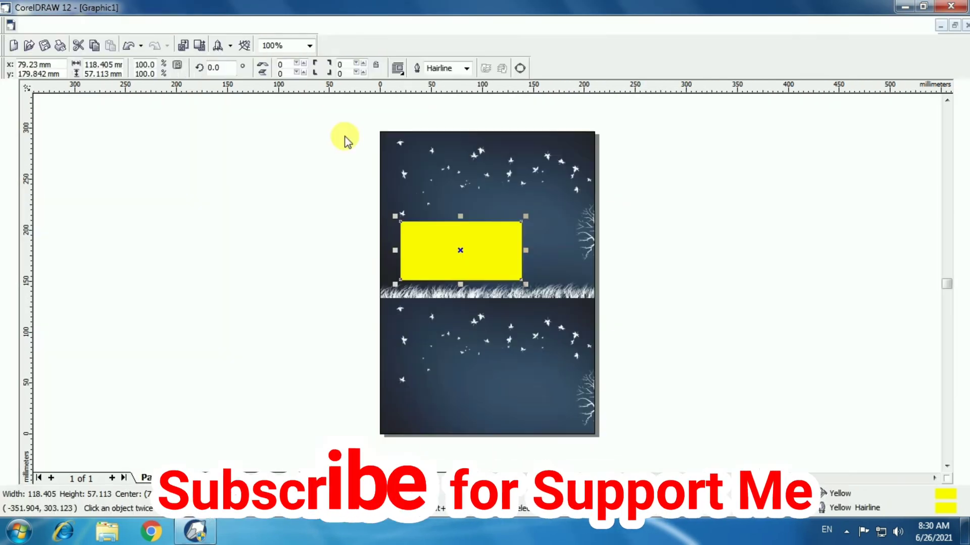
click(133, 25)
click(159, 134)
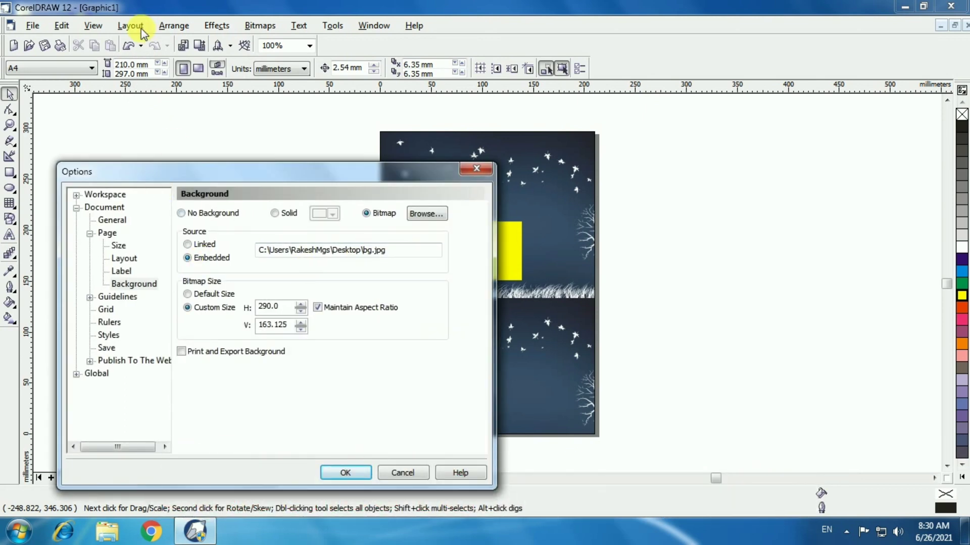
click(476, 168)
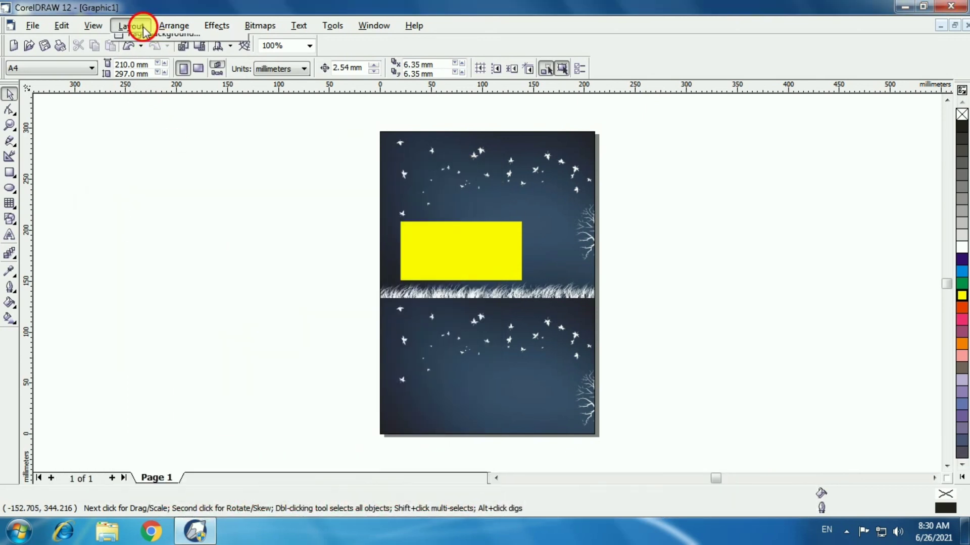
- Include the page background bitmap in printing and exporting
click(131, 25)
click(159, 135)
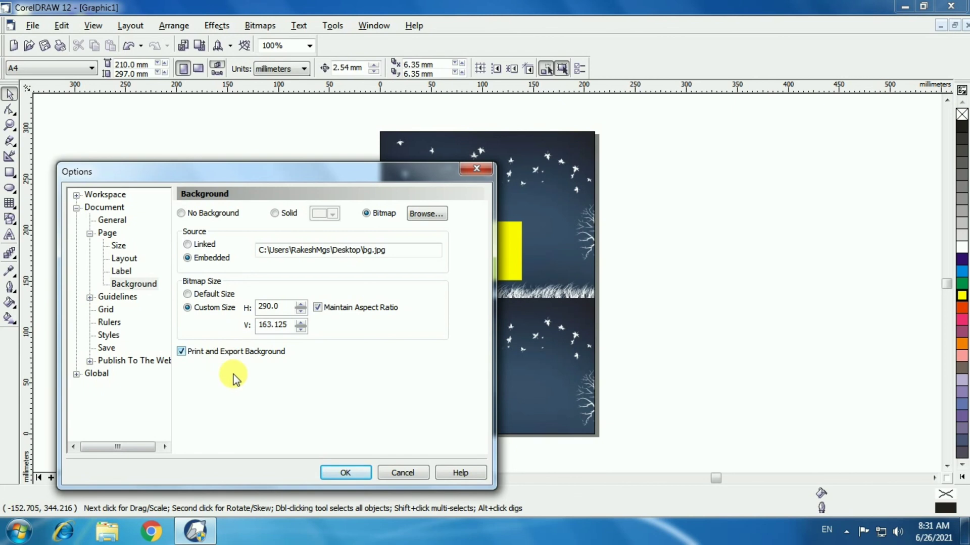
click(353, 475)
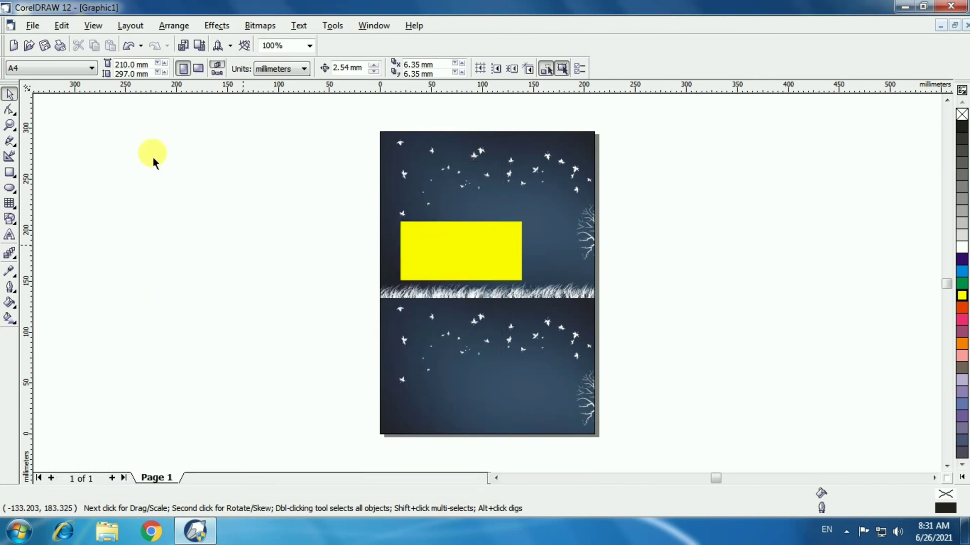
- Check the page with its printable background bitmap in Print Preview and return to the drawing
click(35, 26)
click(66, 253)
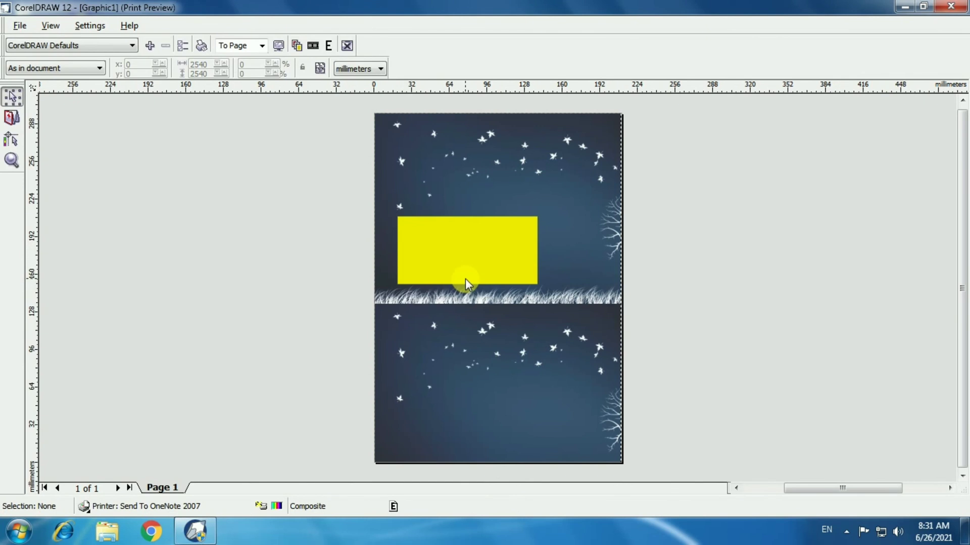
click(352, 47)
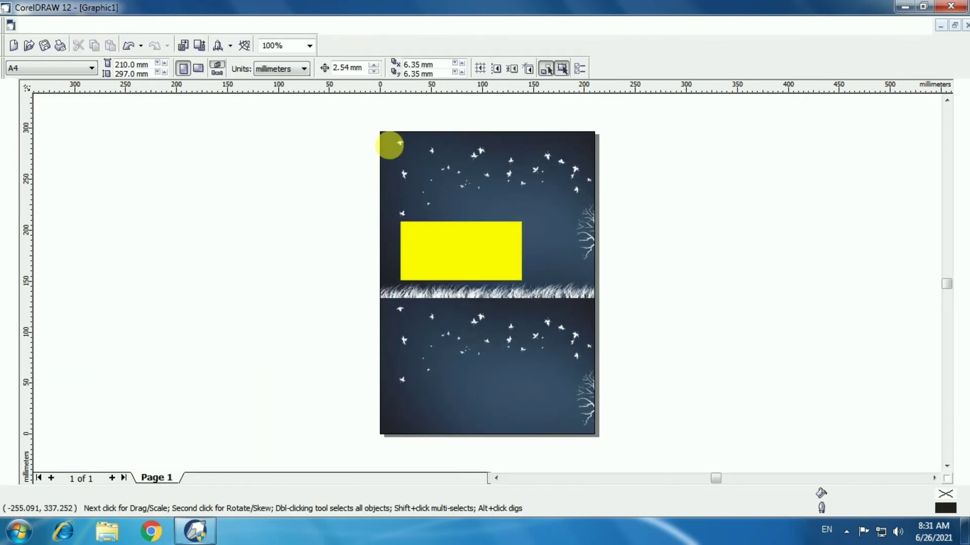
- Open the page background settings
click(130, 26)
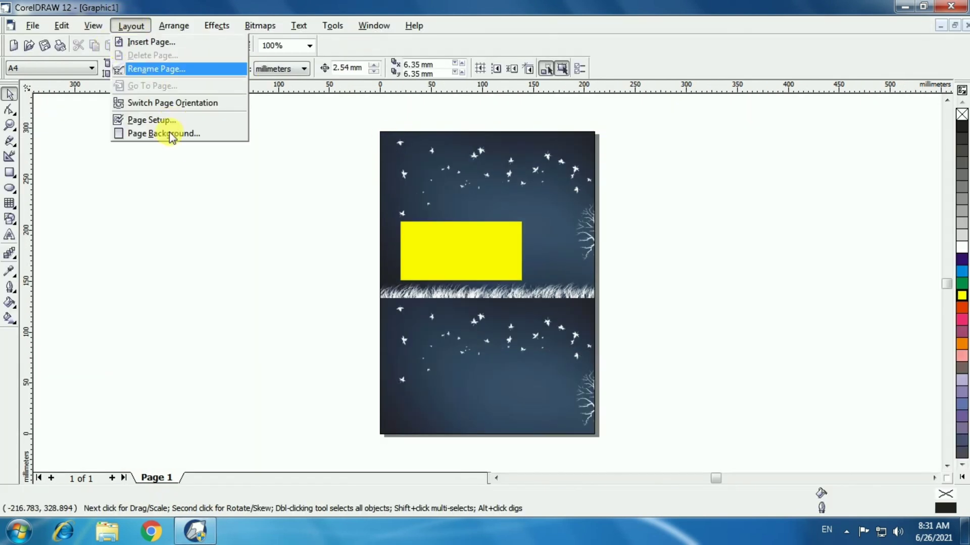